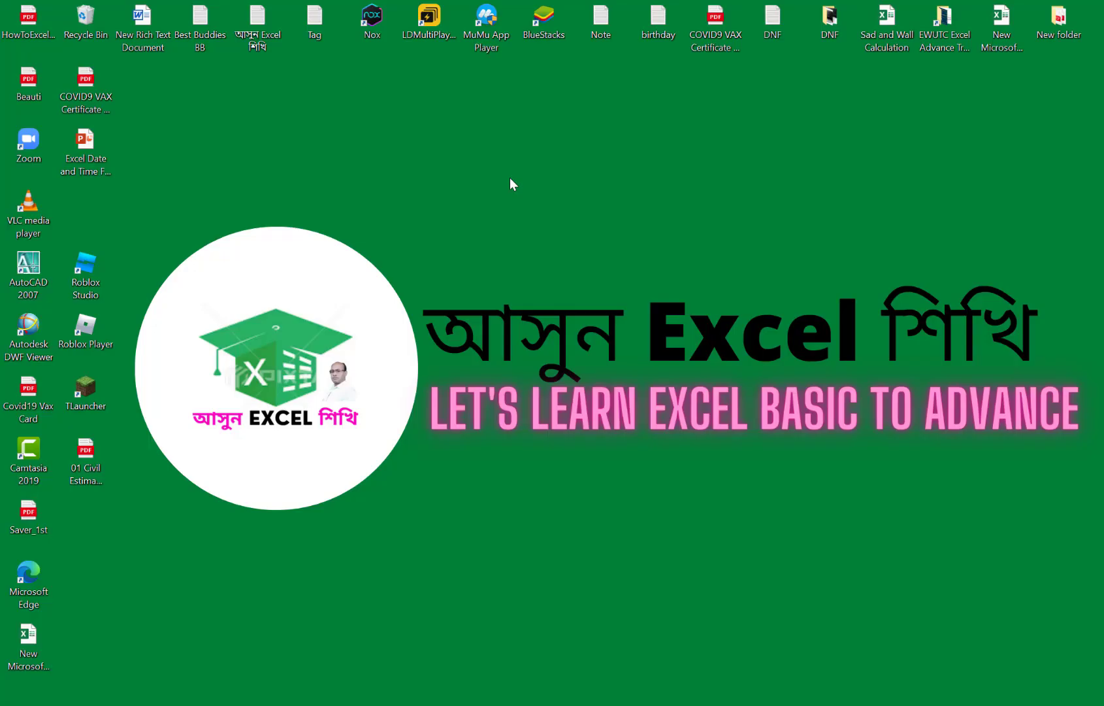
right_click(510, 178)
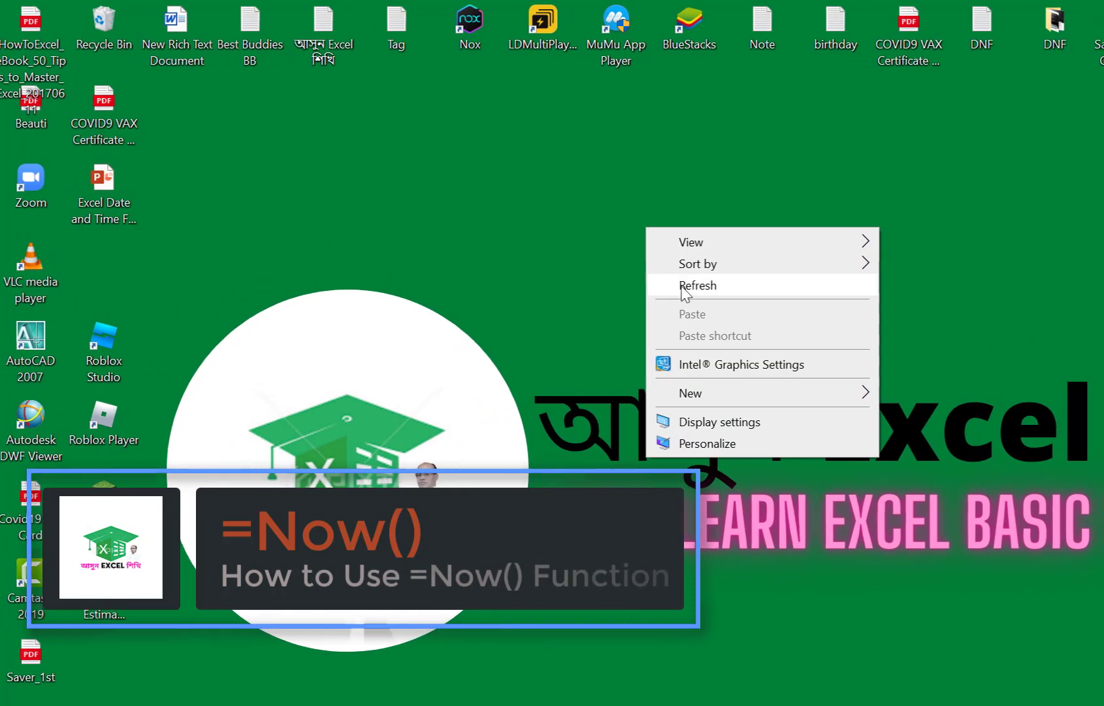
left_click(683, 285)
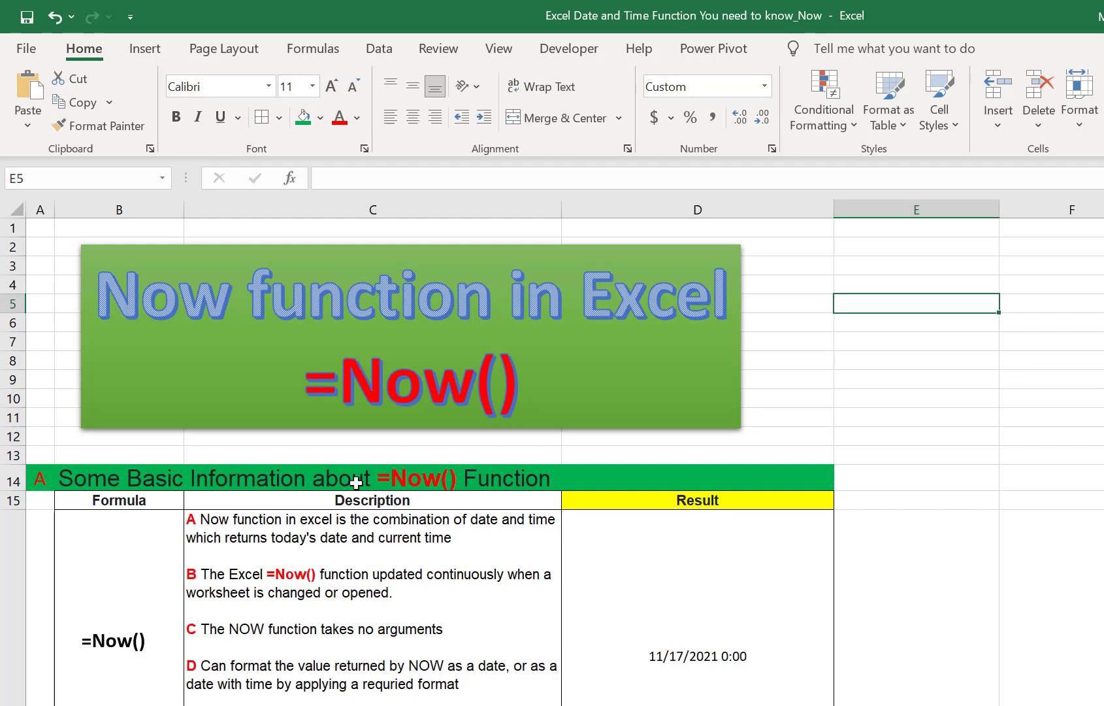
Review the worksheet's =Now() sections: basic information, keyboard shortcuts, and the example table with its empty Result cells C27:C29.
scroll(357, 446, "down", 10)
scroll(364, 537, "up", 10)
left_click(41, 322)
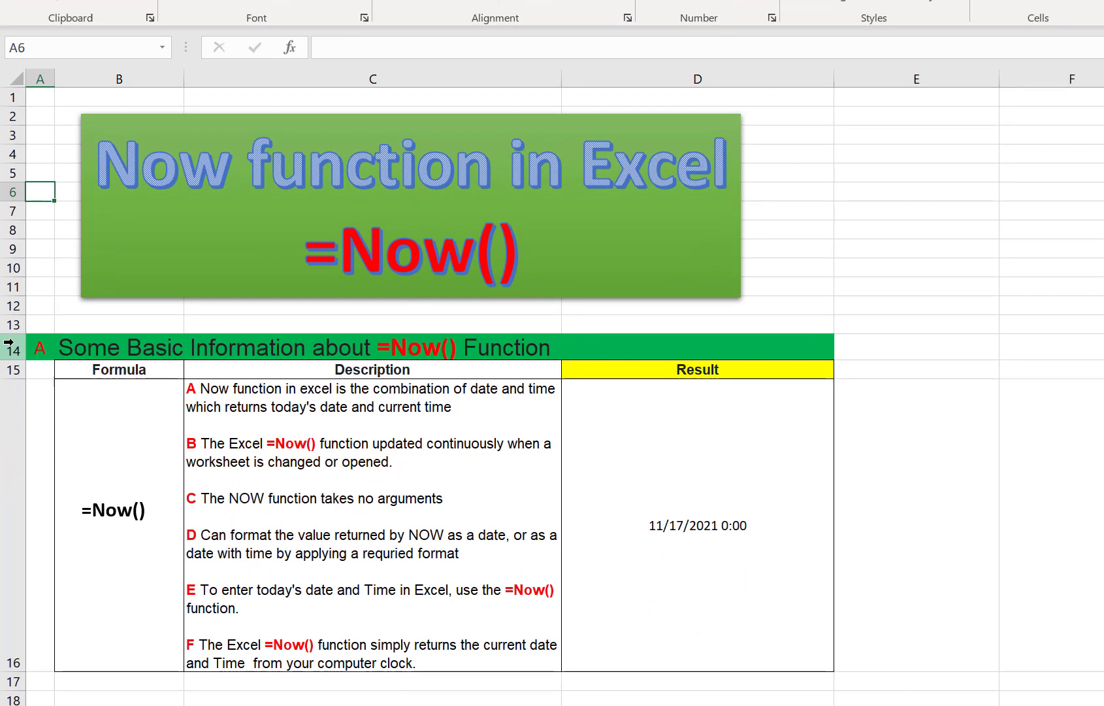
left_click(14, 473)
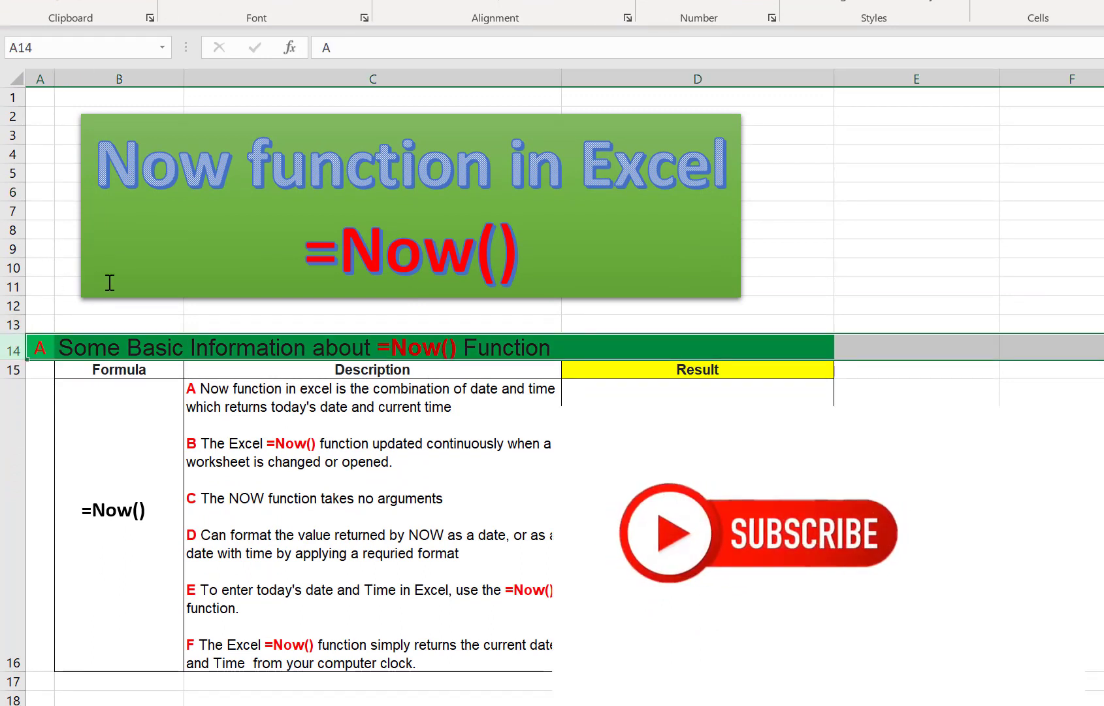
scroll(476, 288, "down", 4)
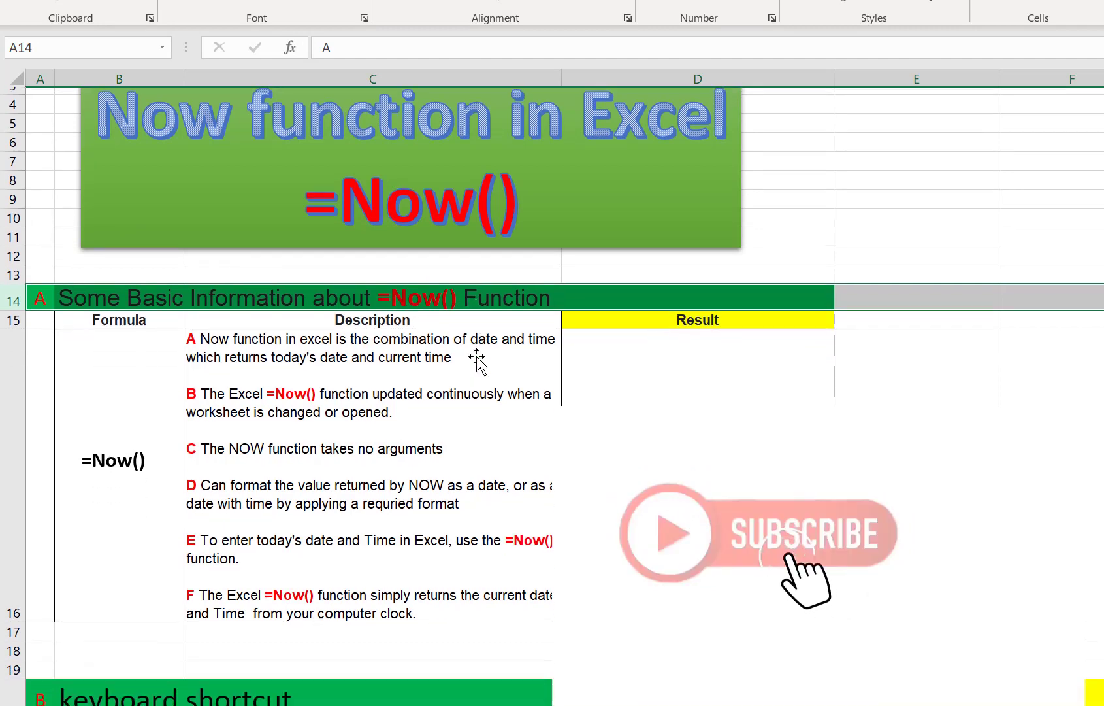
scroll(550, 351, "down", 2)
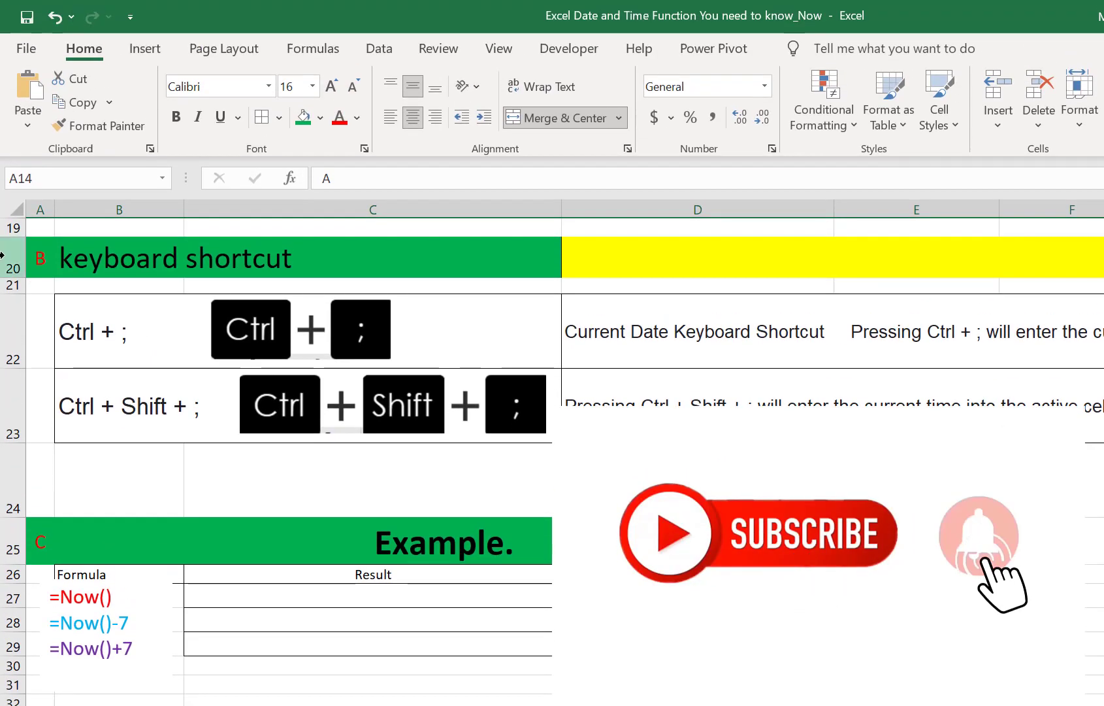
left_click(5, 124)
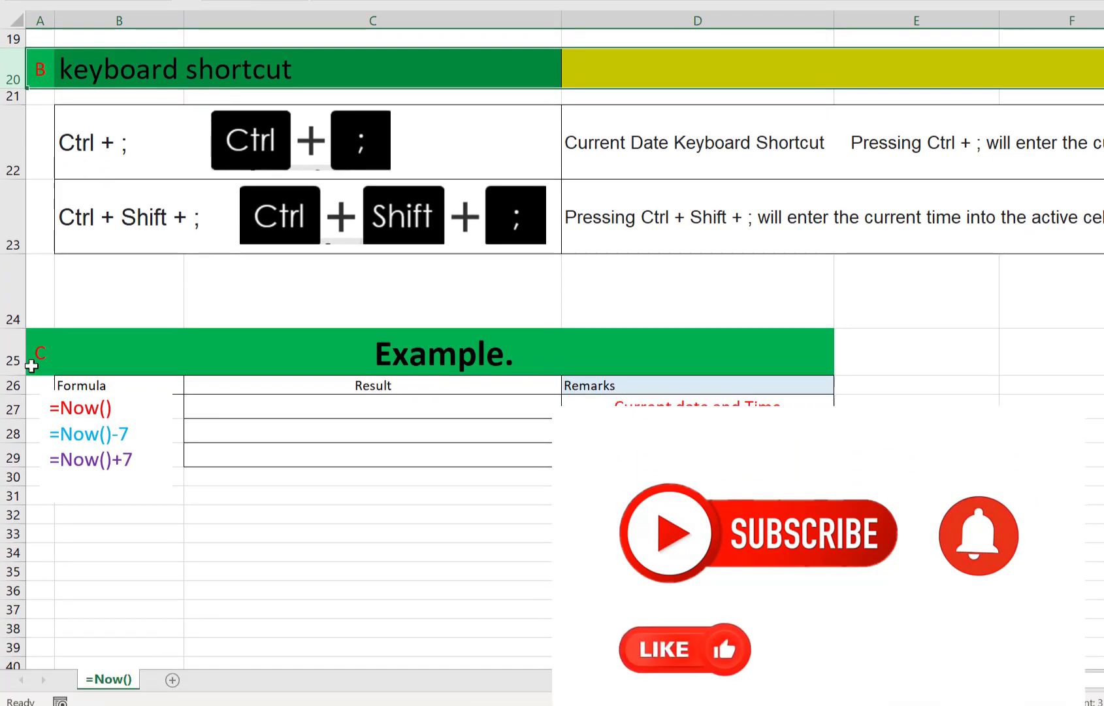
left_click(73, 531)
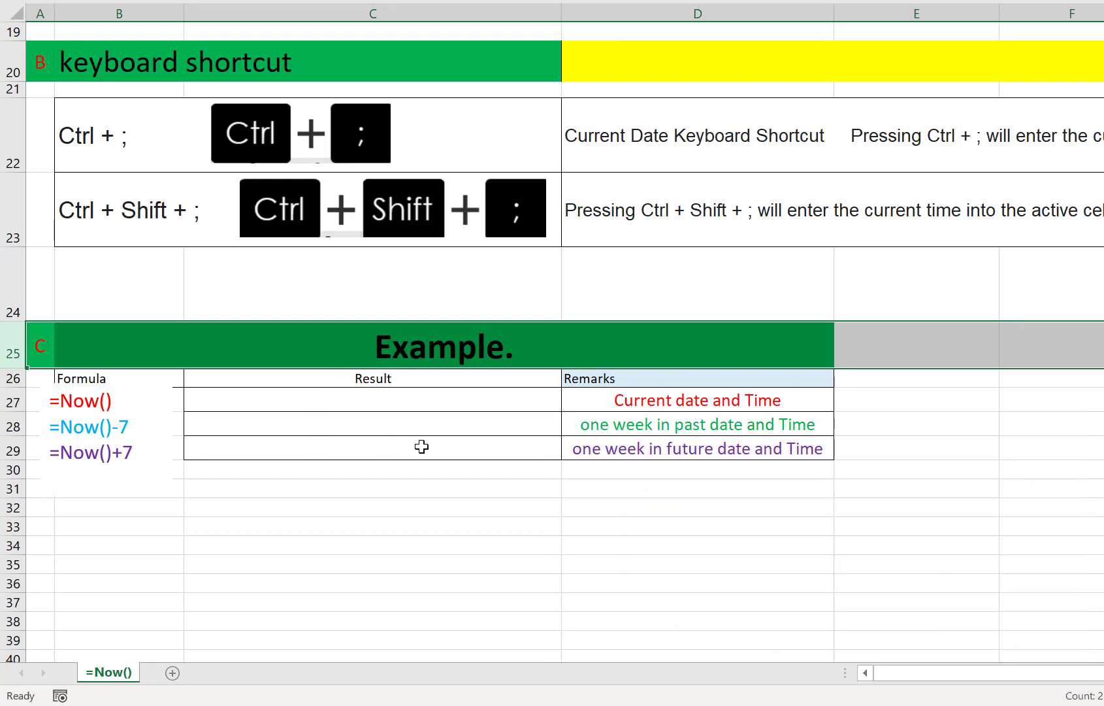
left_click_drag(351, 398, 350, 443)
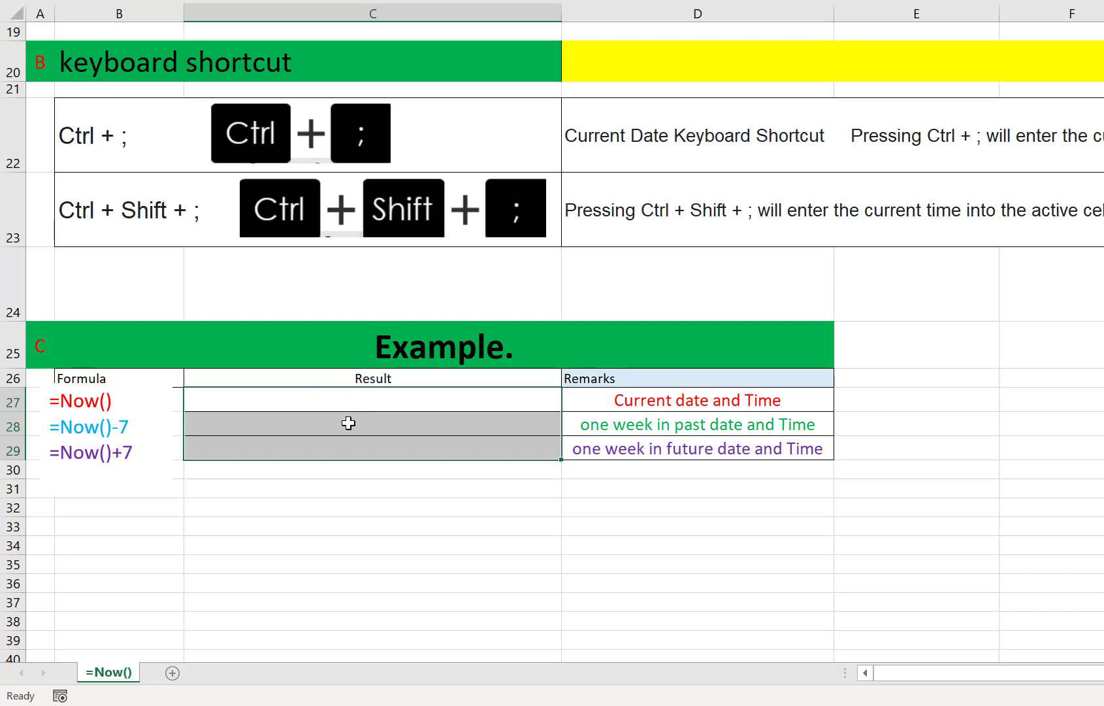
left_click(351, 401)
scroll(344, 436, "up", 5)
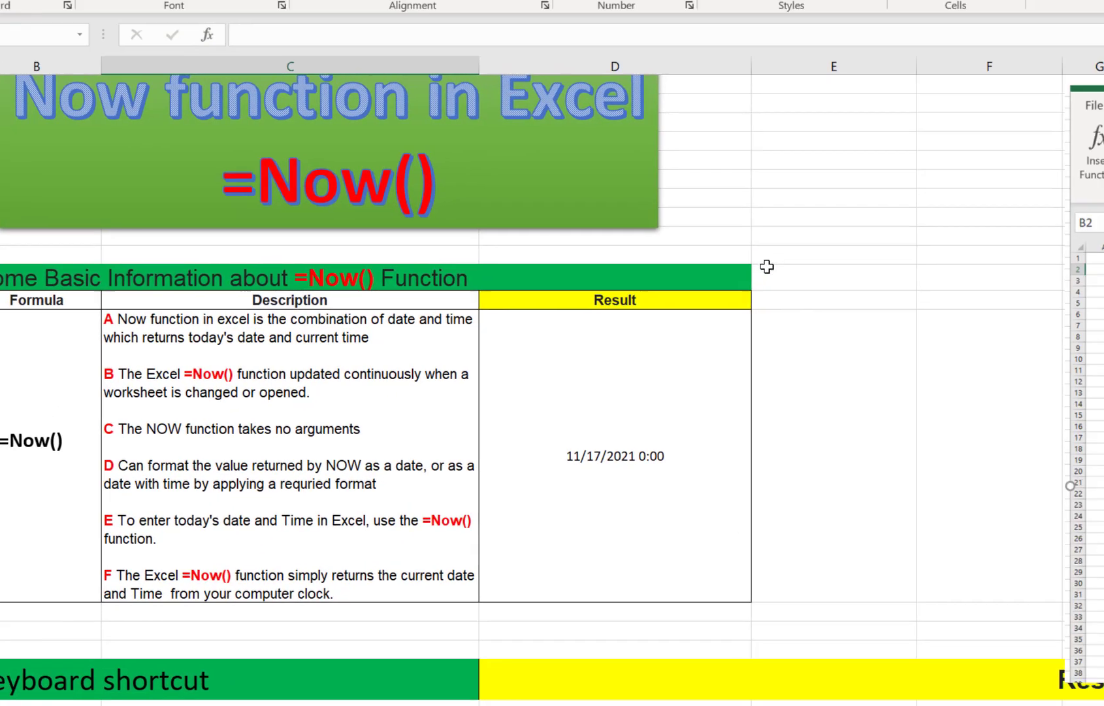
Enter the formula =Now() in cell E8, correcting the mistyped =Now9).
left_click(769, 206)
left_click(777, 156)
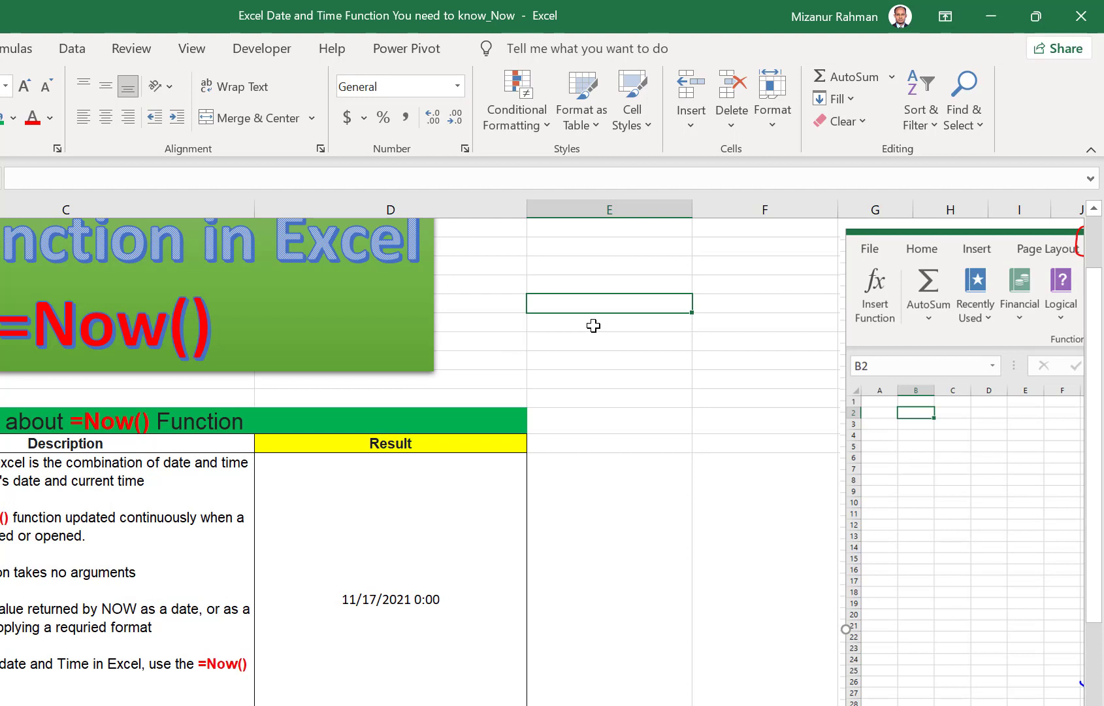
type("=")
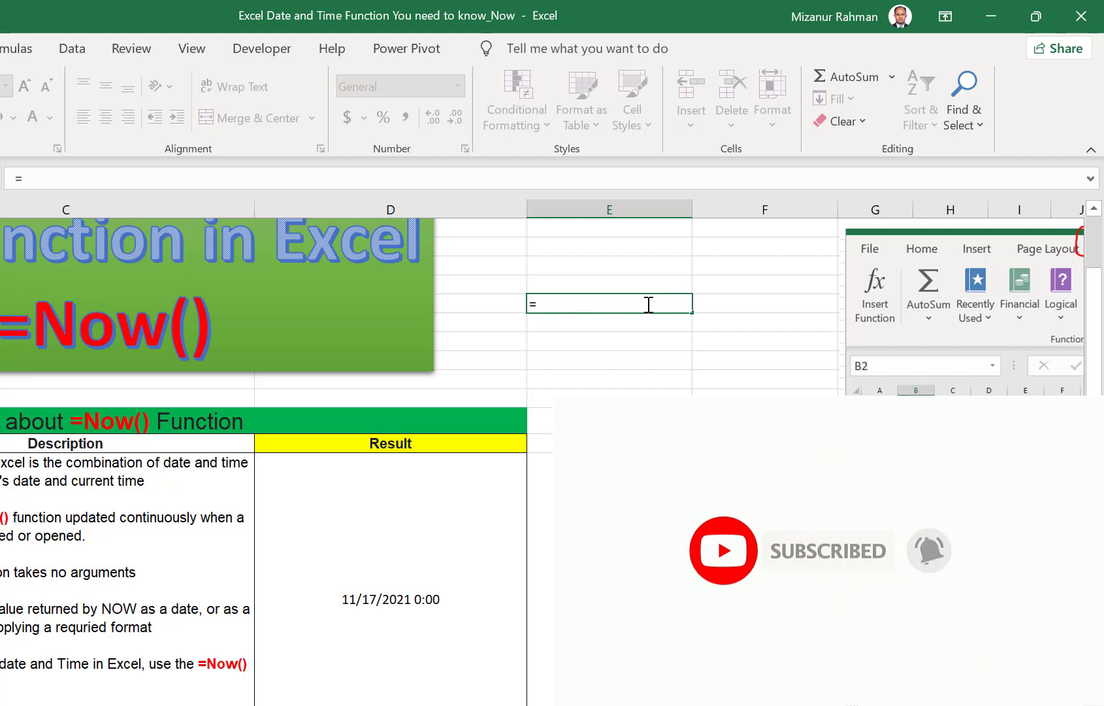
type("Now9)")
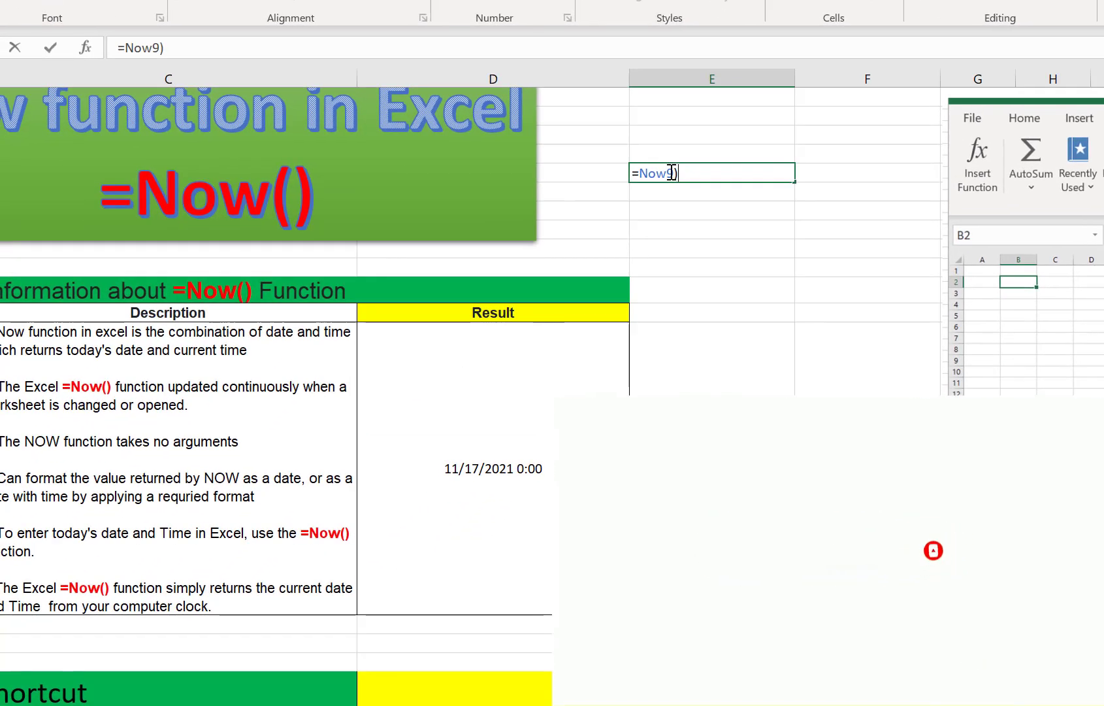
key("Return")
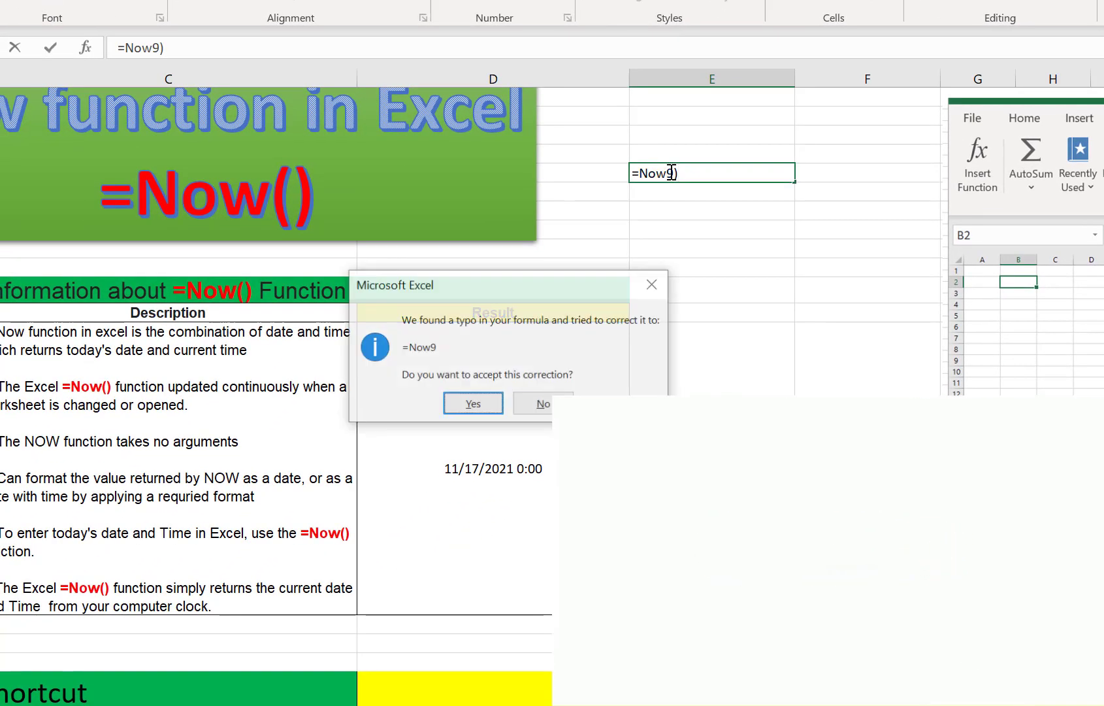
left_click(654, 283)
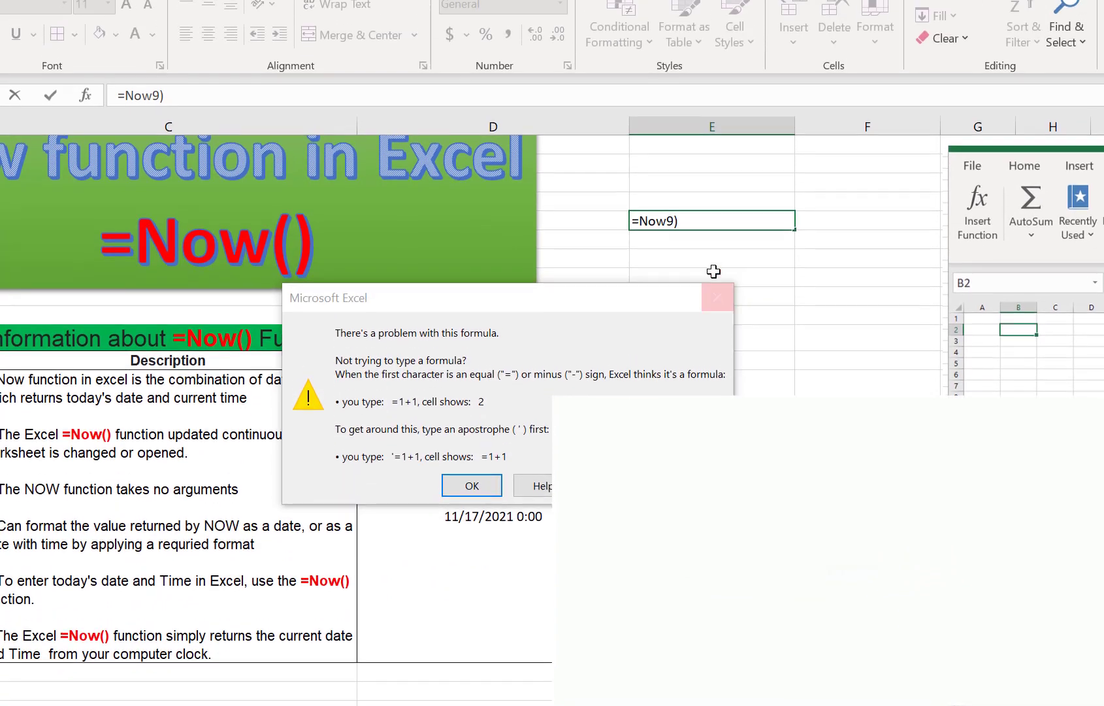
left_click(717, 249)
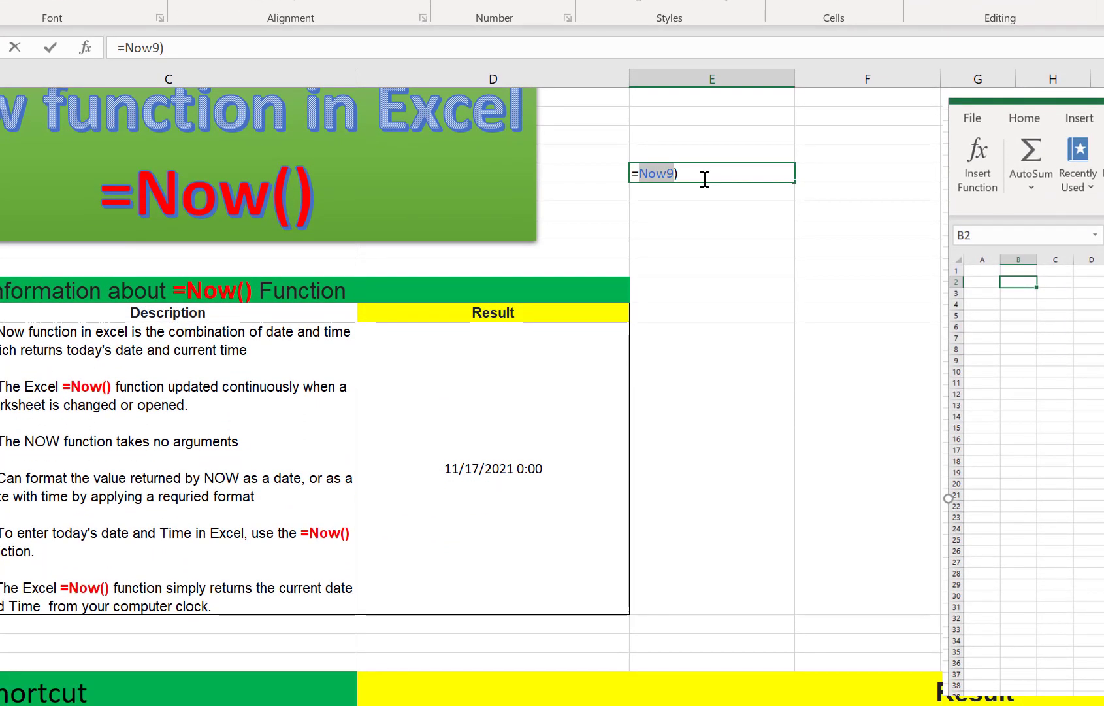
key("BackSpace")
type("Now(")
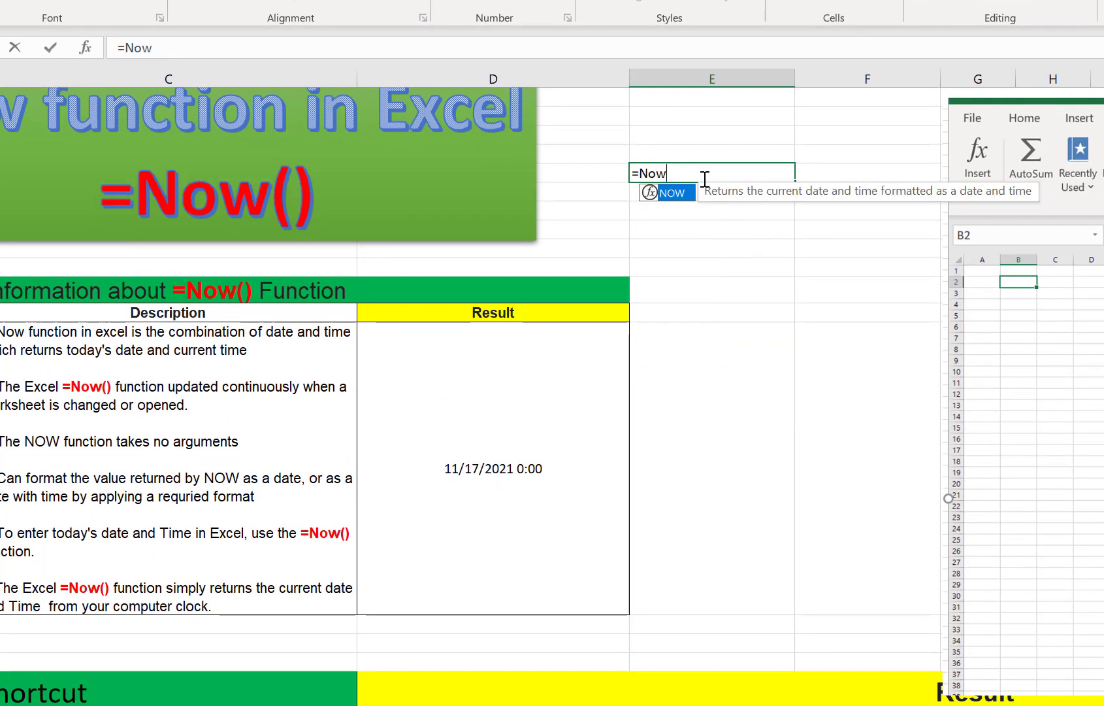
type(")")
key("Return")
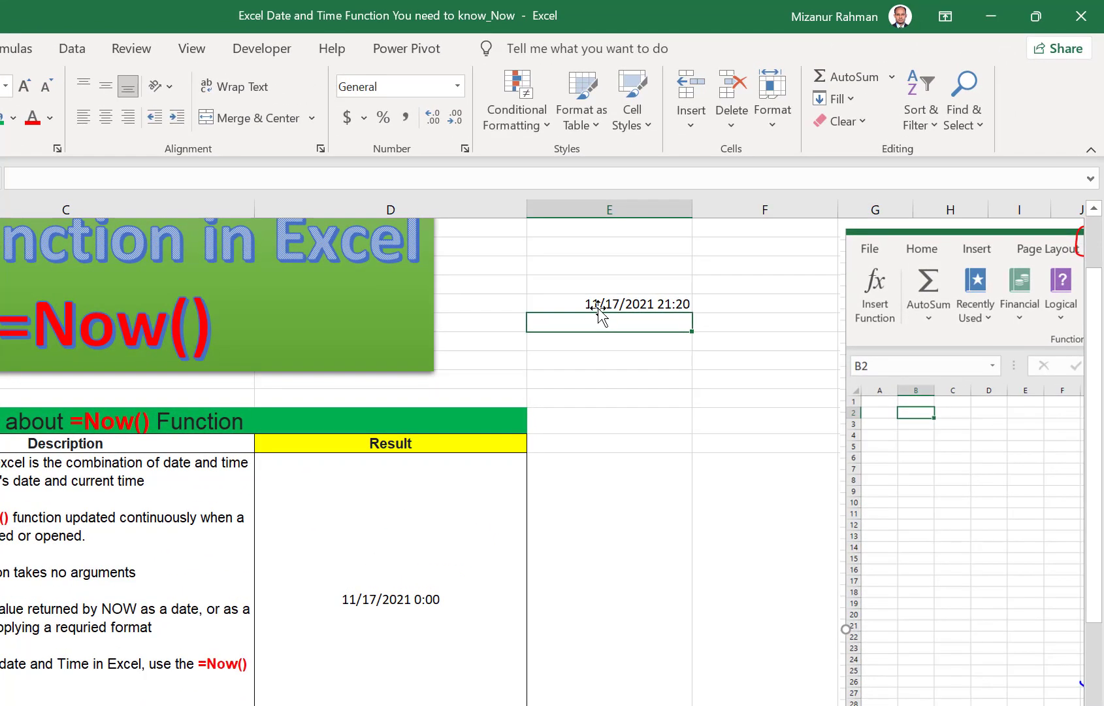
Clear cell E8 and insert the NOW function there from the Date & Time function category.
left_click(704, 176)
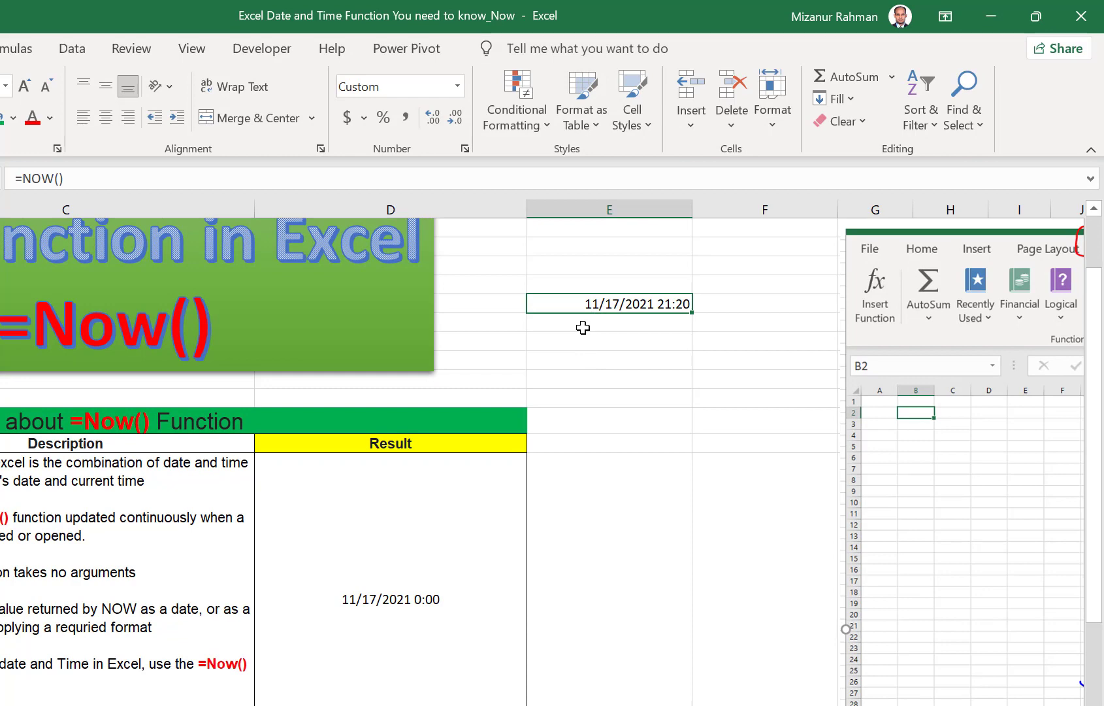
key("Delete")
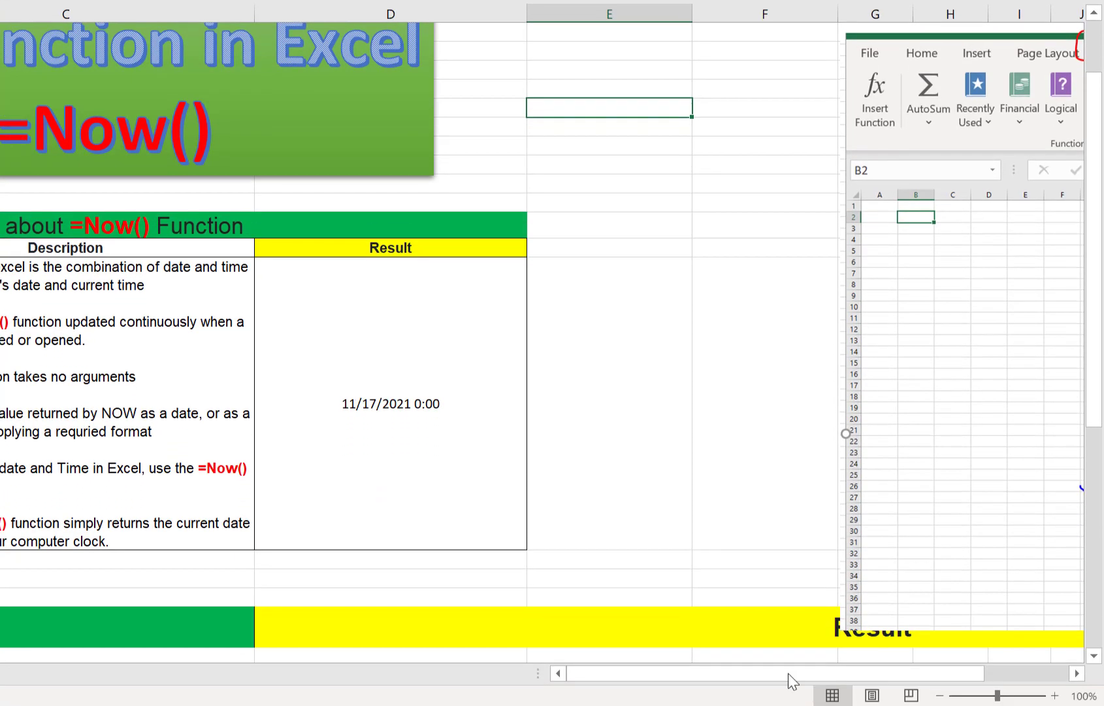
left_click_drag(884, 673, 1072, 680)
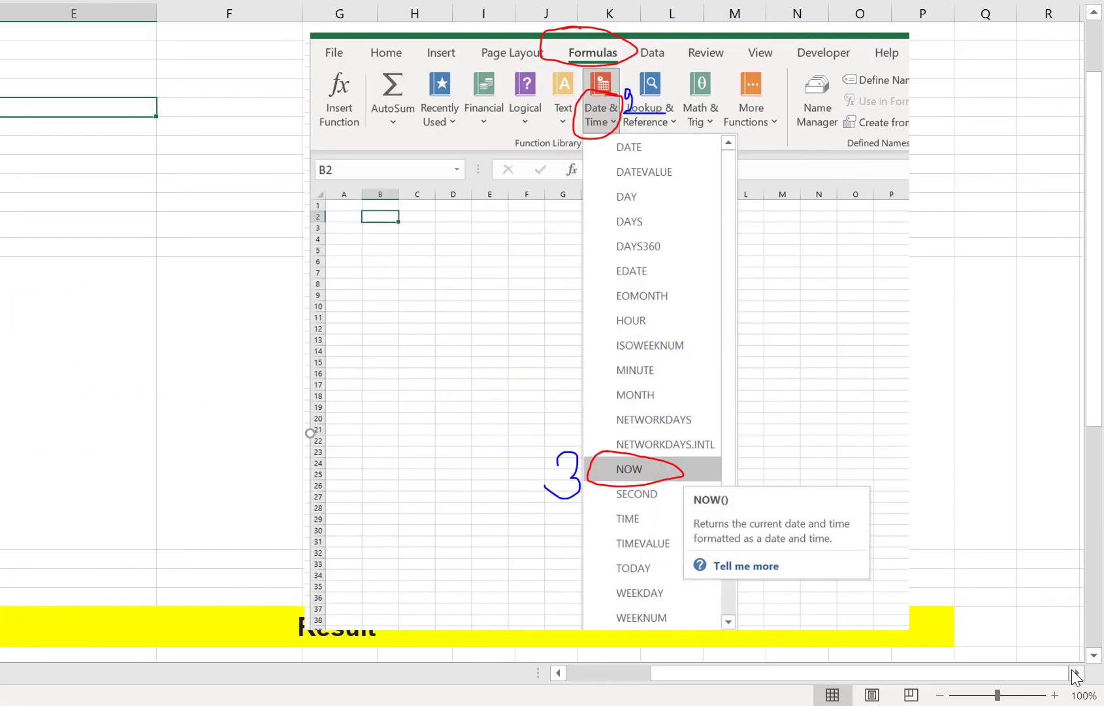
left_click(1077, 673)
left_click(1077, 673)
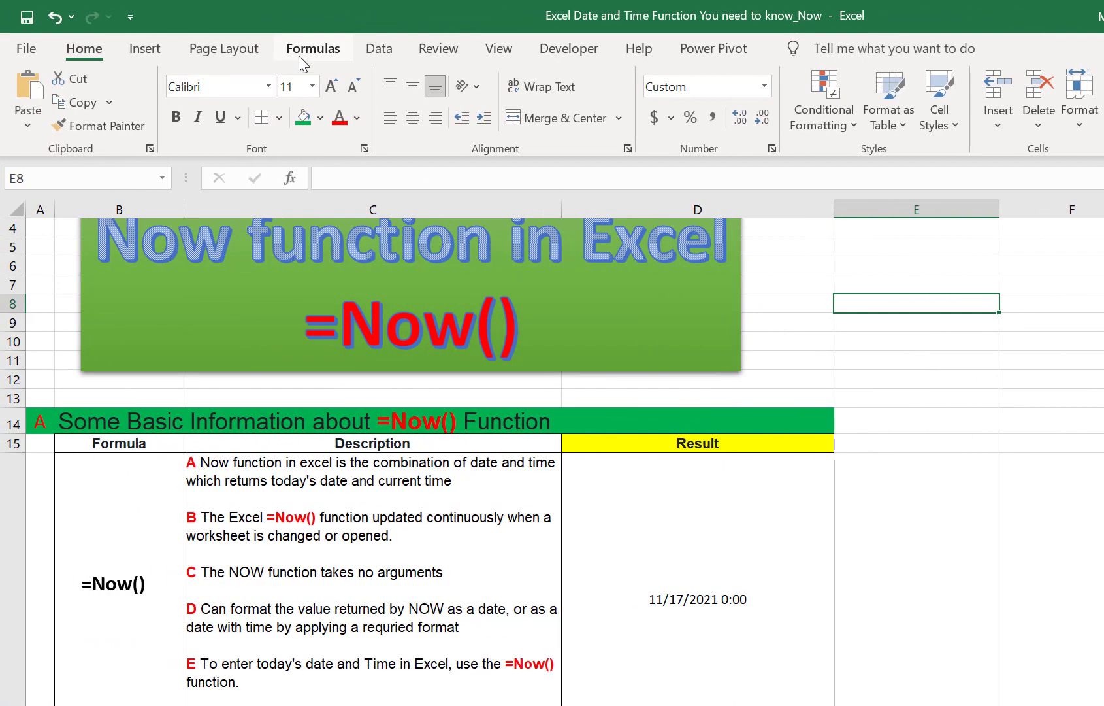
left_click(311, 50)
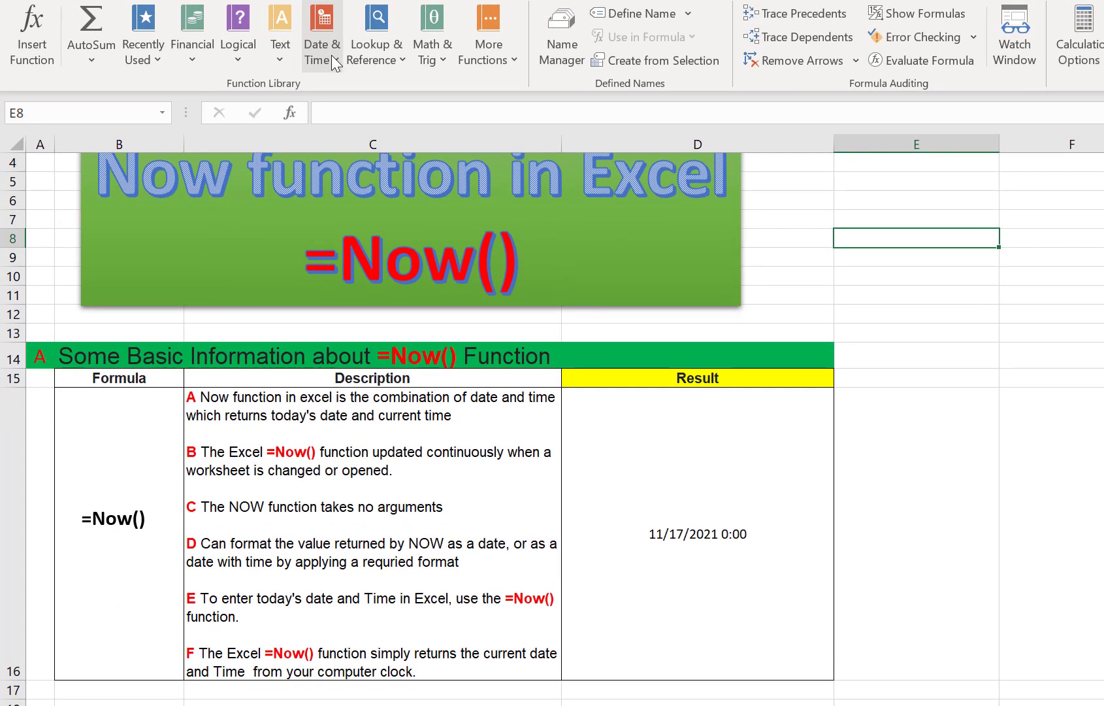
left_click(331, 120)
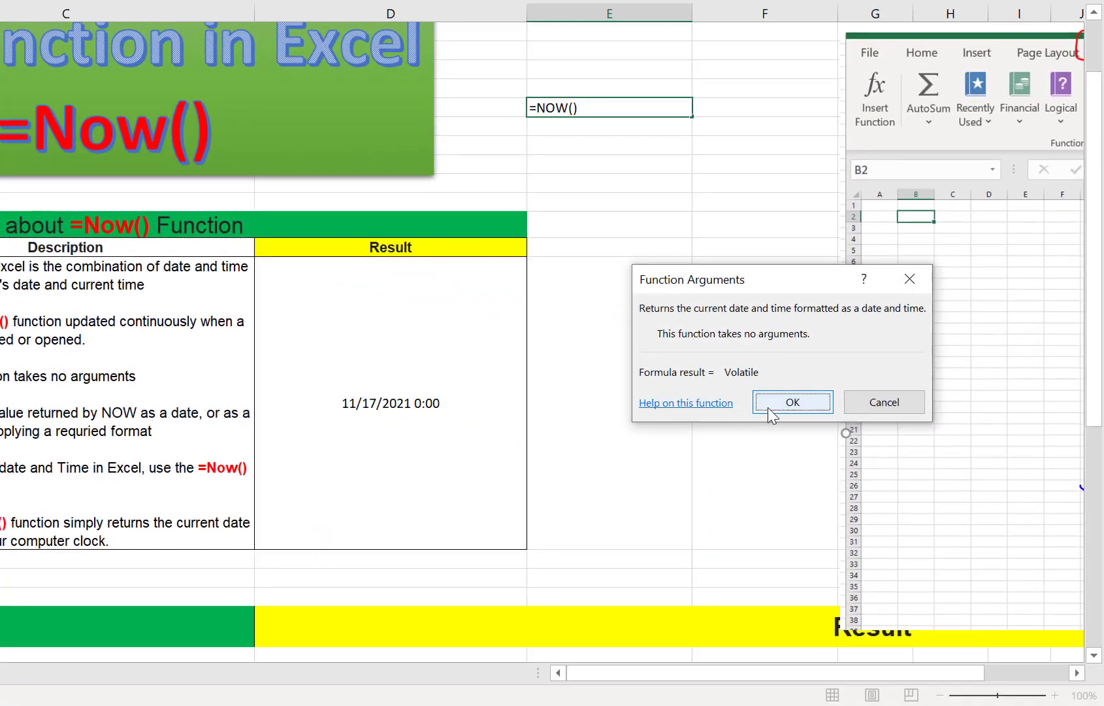
left_click(771, 404)
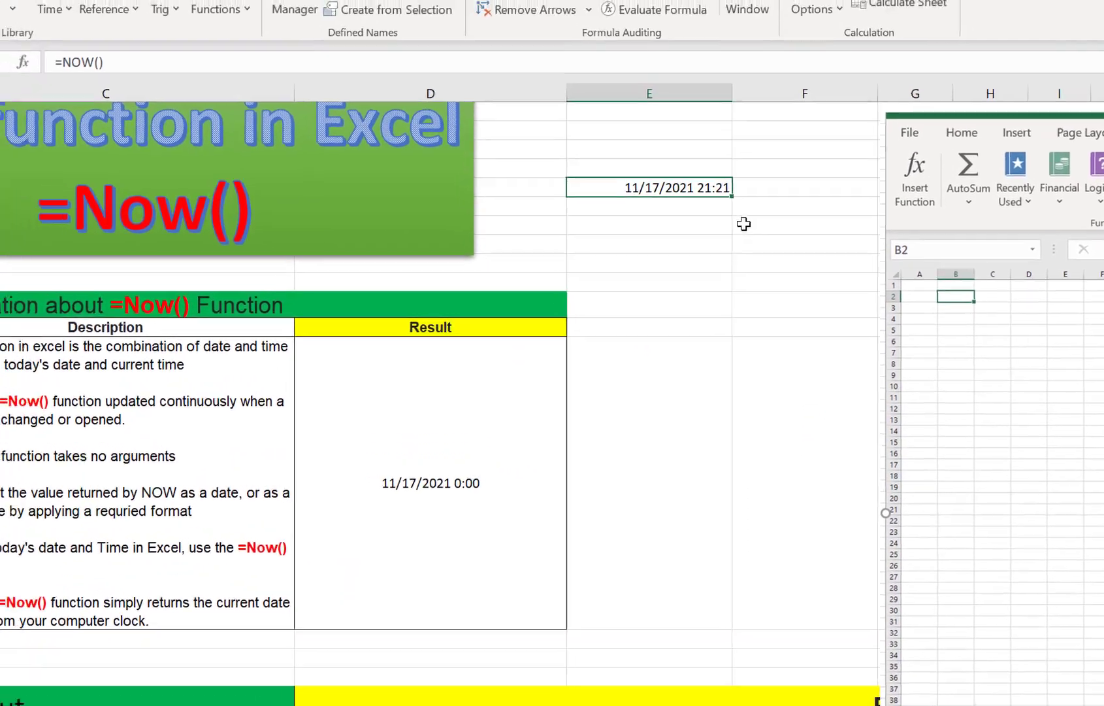
Enter the formula =Now() in cell E10, two rows below the first NOW result.
left_click(725, 187)
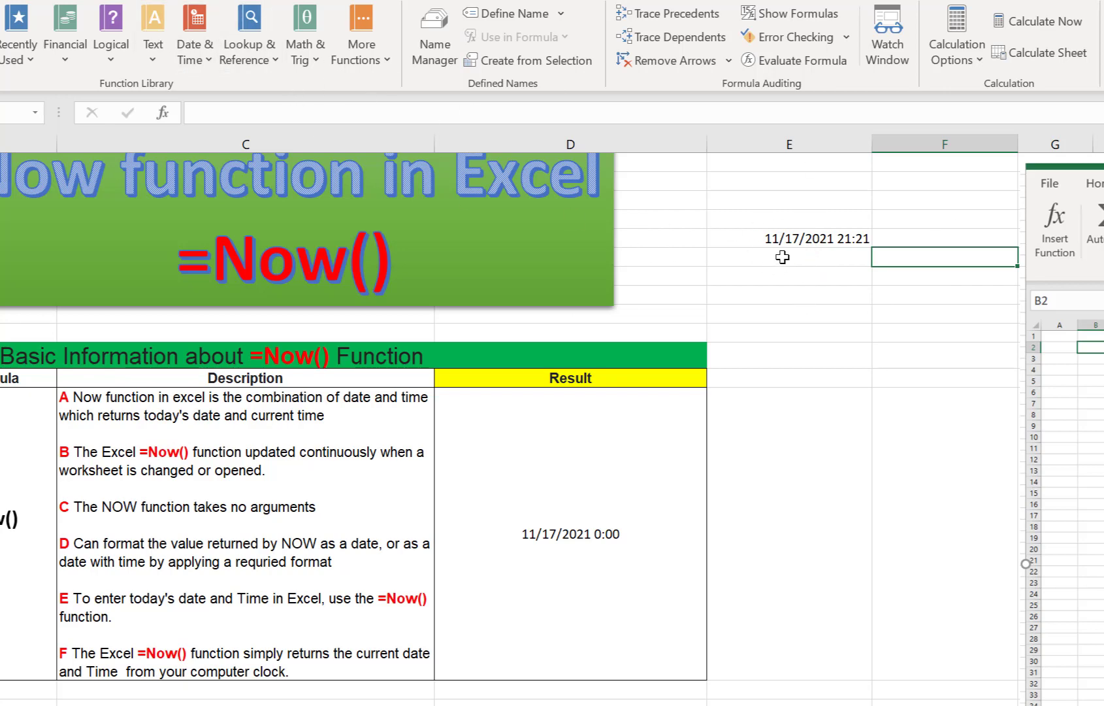
left_click(791, 238)
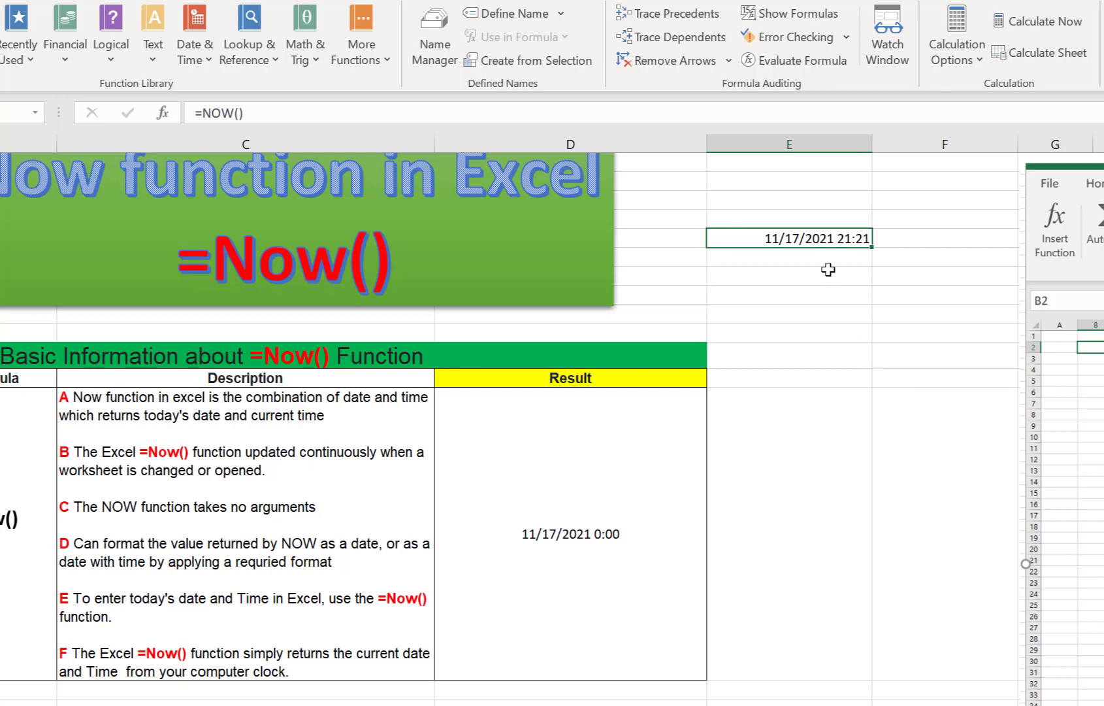
left_click(777, 272)
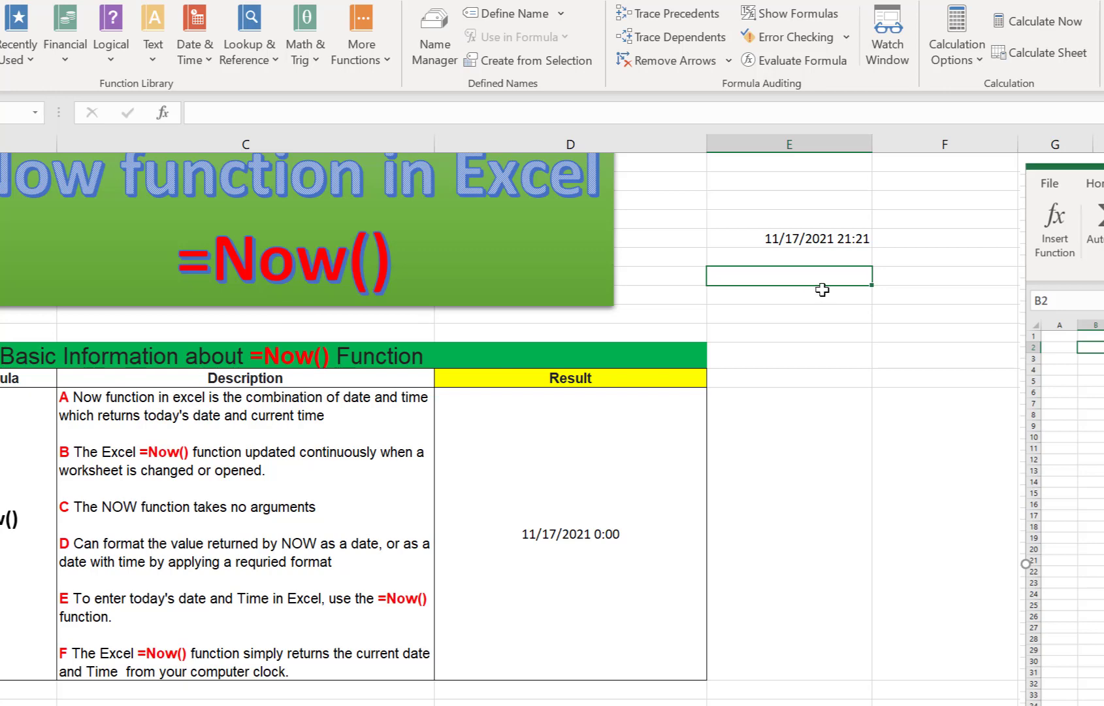
type("=")
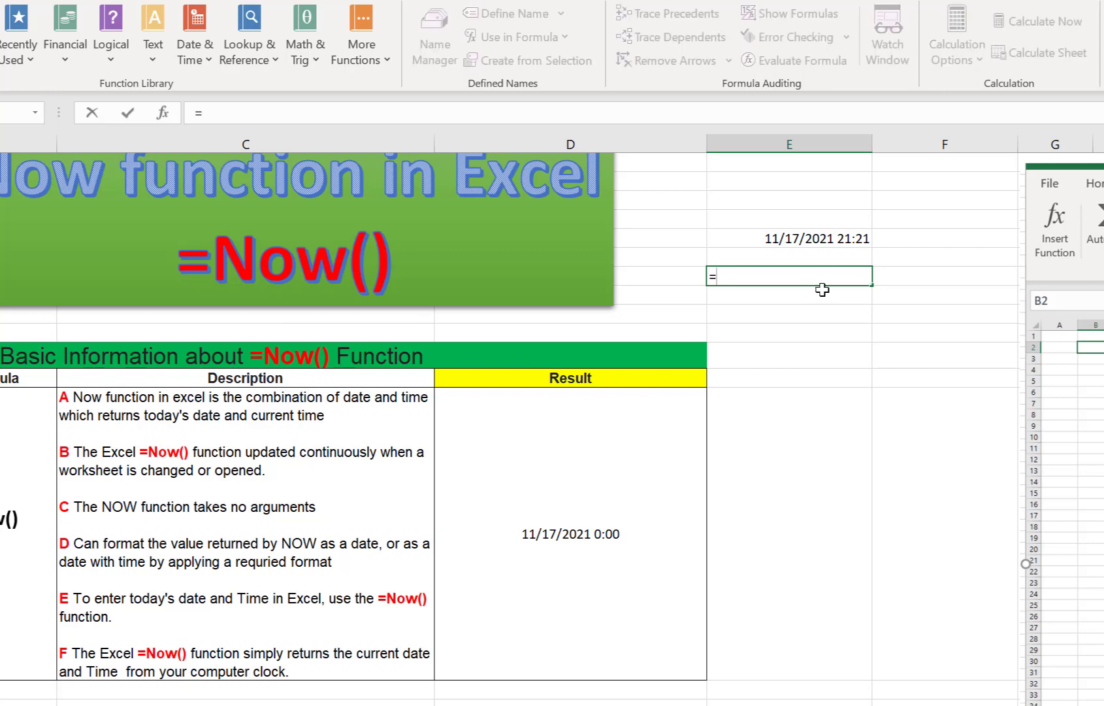
type("Now()")
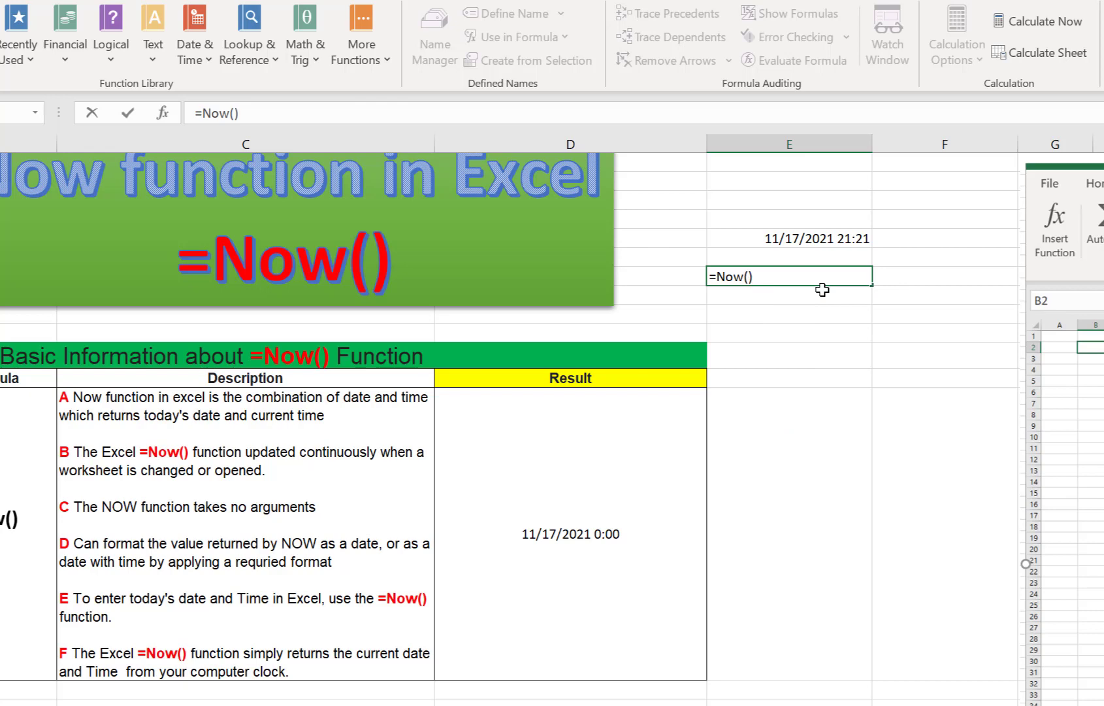
key("Return")
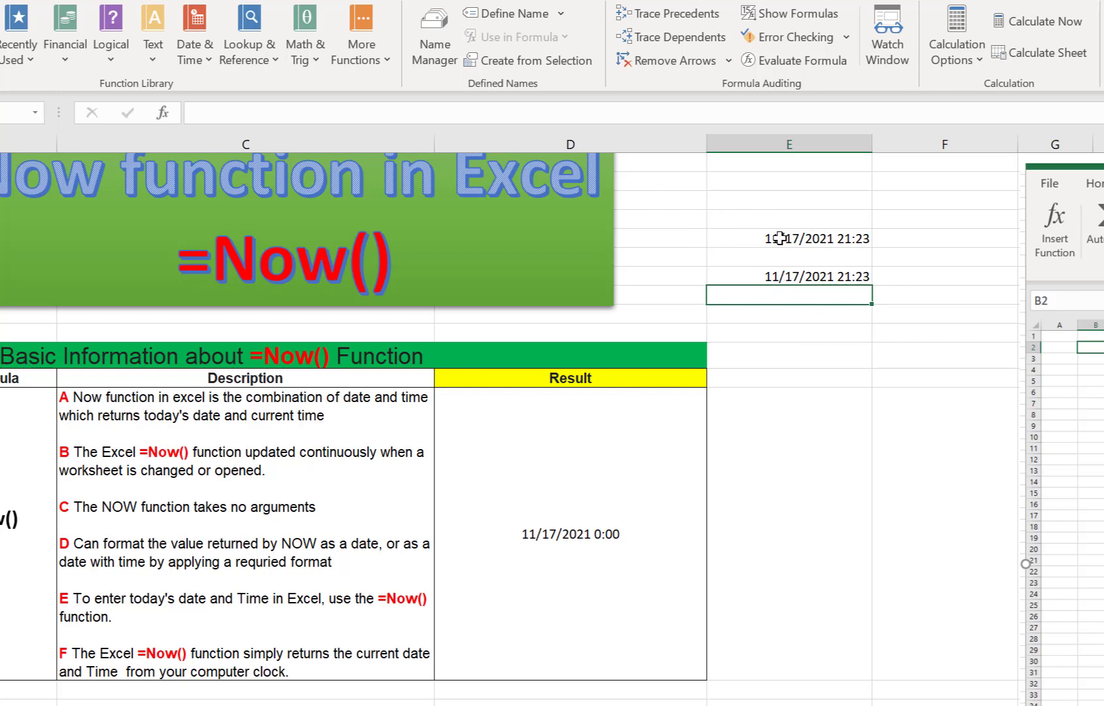
Enter the formula =Now() in cell E12, two rows below the second NOW result.
left_click(747, 257)
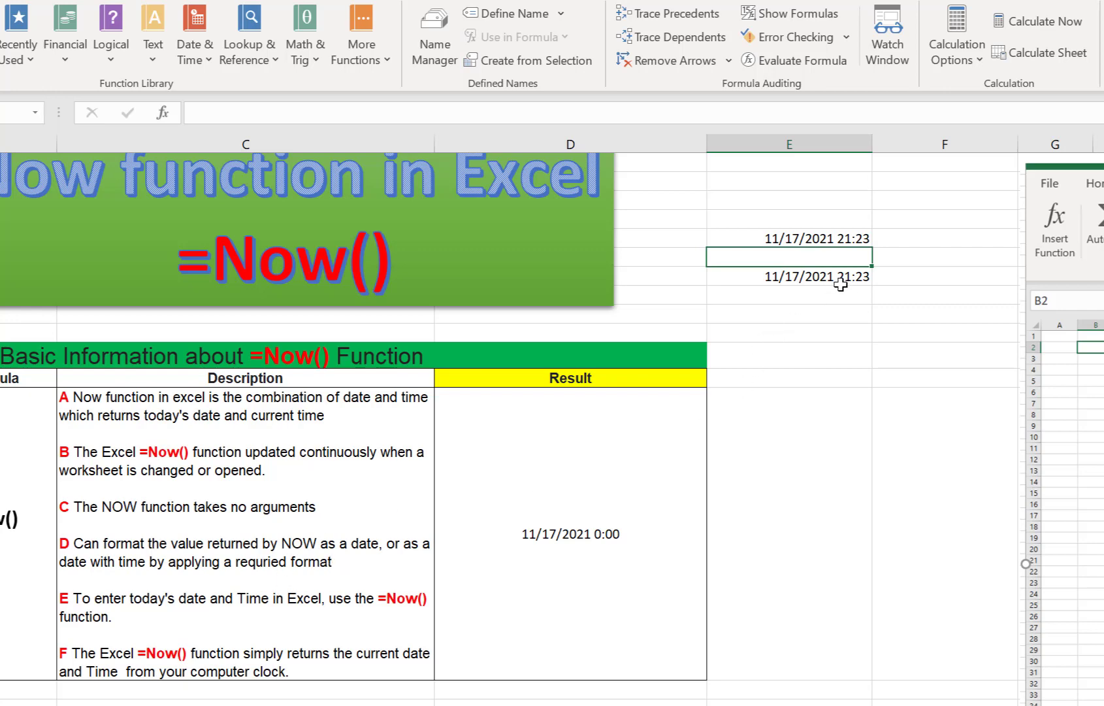
left_click(811, 316)
type("=")
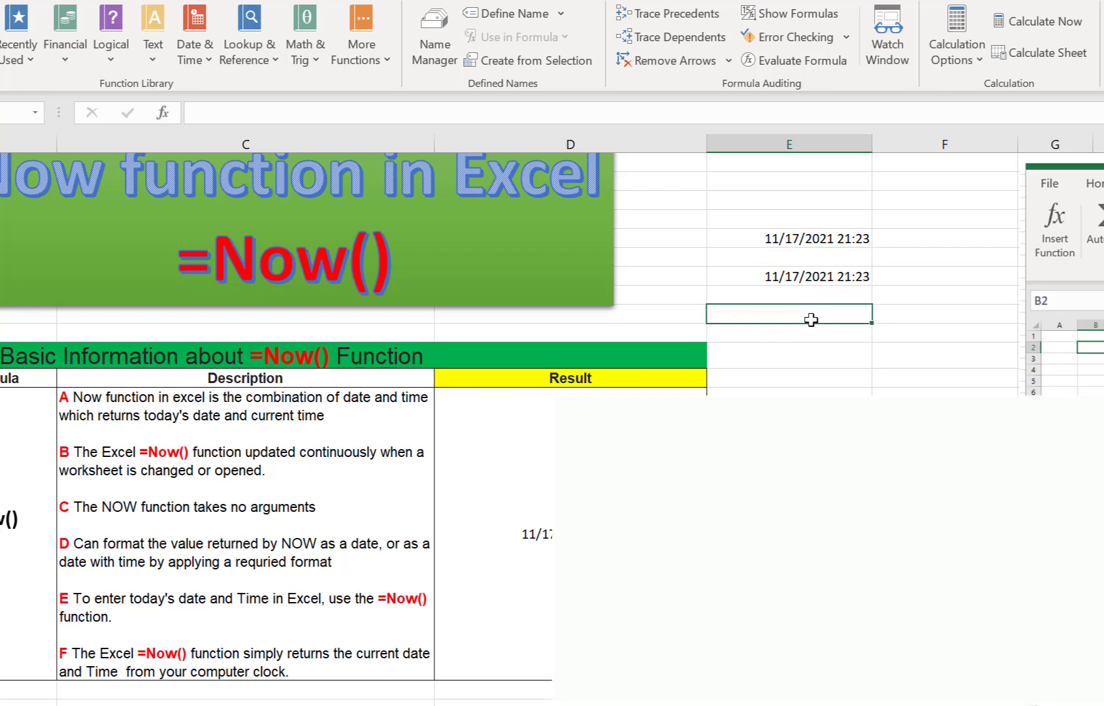
type("N")
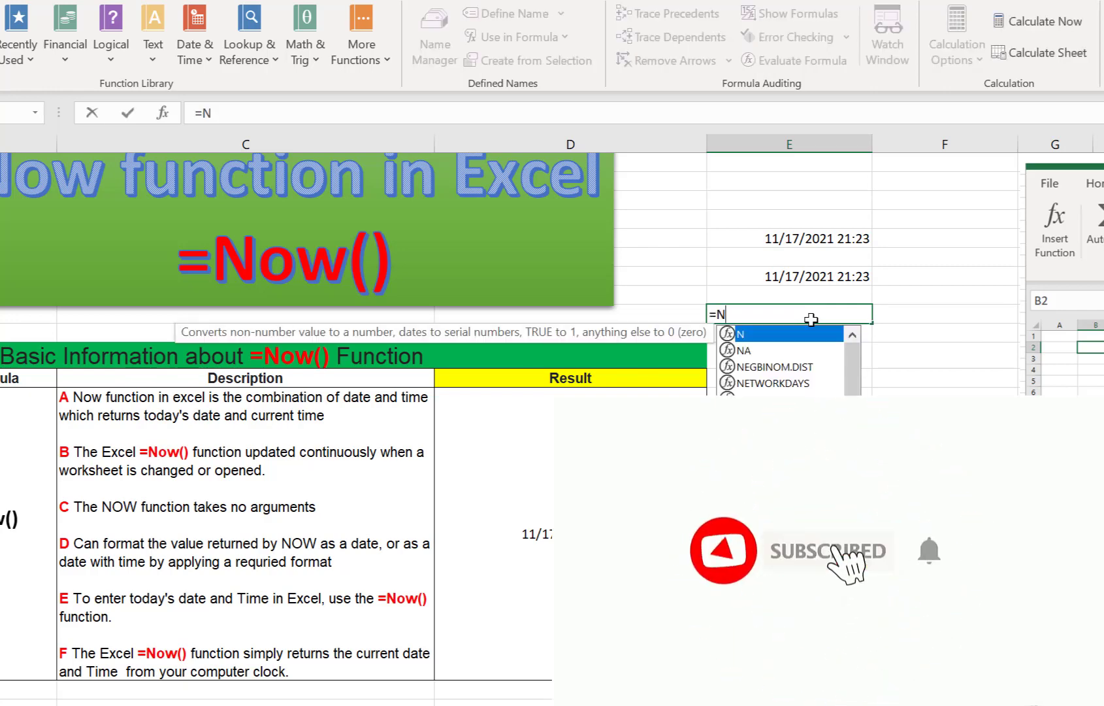
type("ow()")
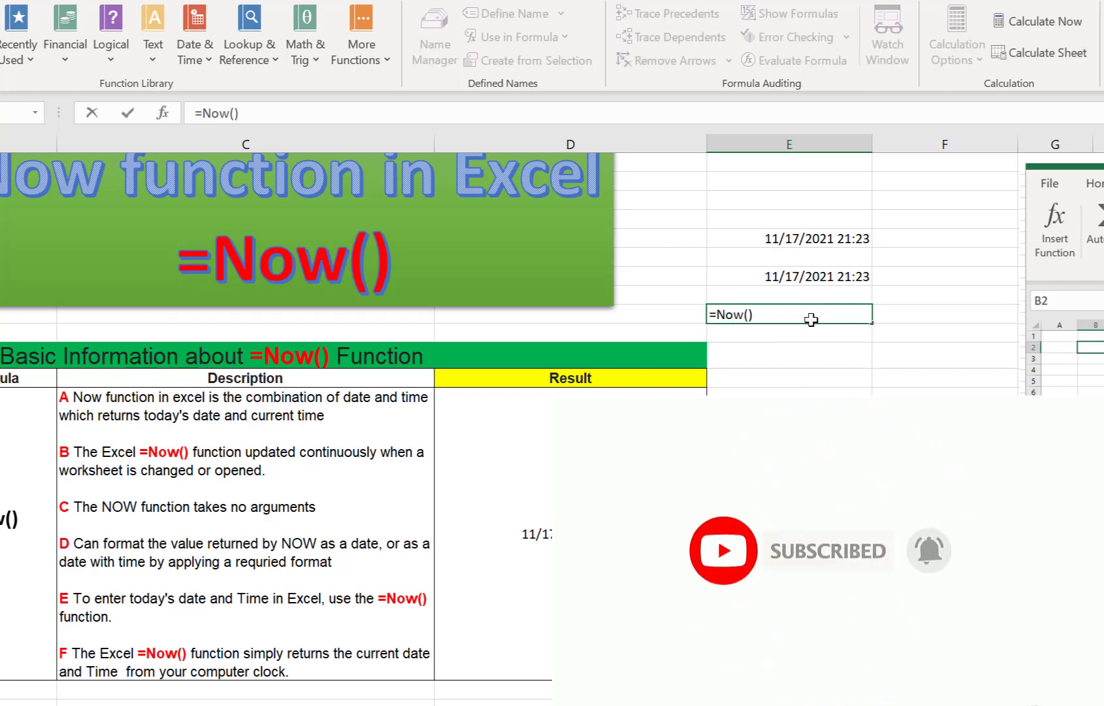
key("Return")
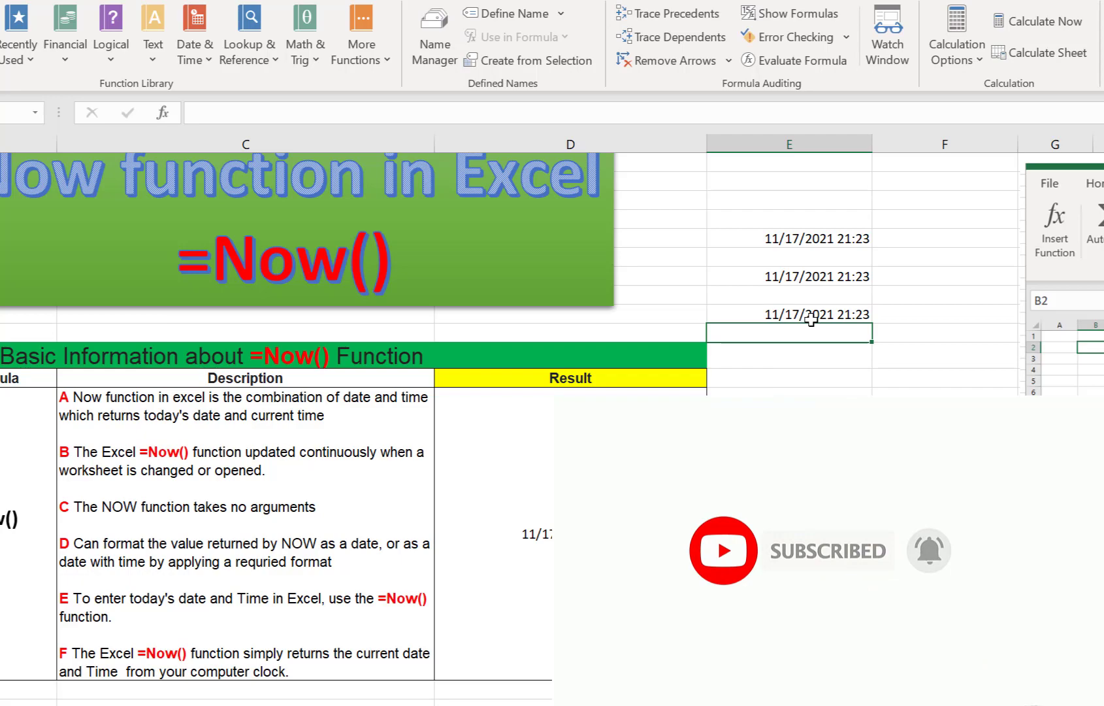
Apply the custom number format hh:mm to cell E12 so that only the time is displayed.
left_click(807, 314)
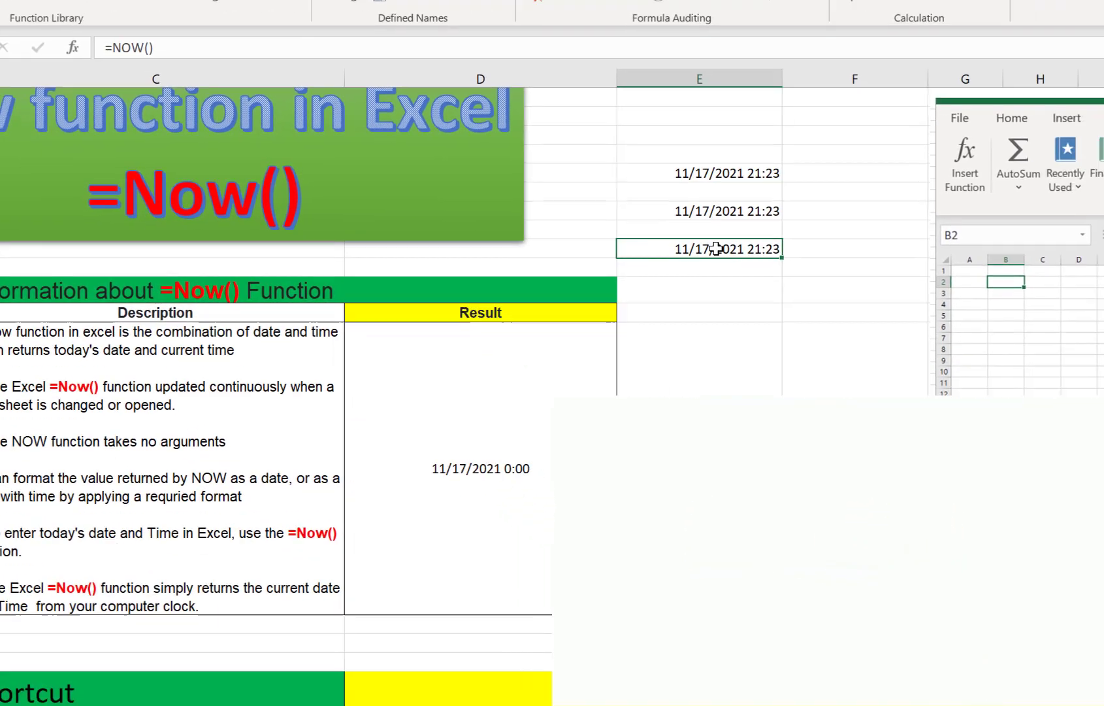
right_click(728, 257)
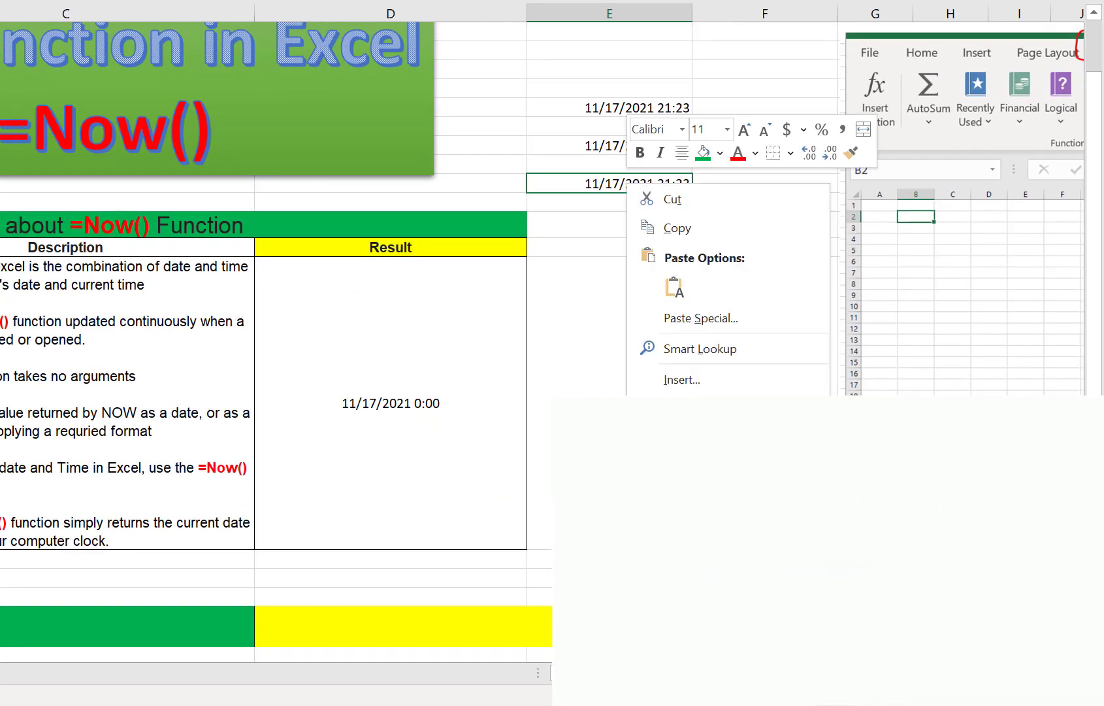
left_click(702, 594)
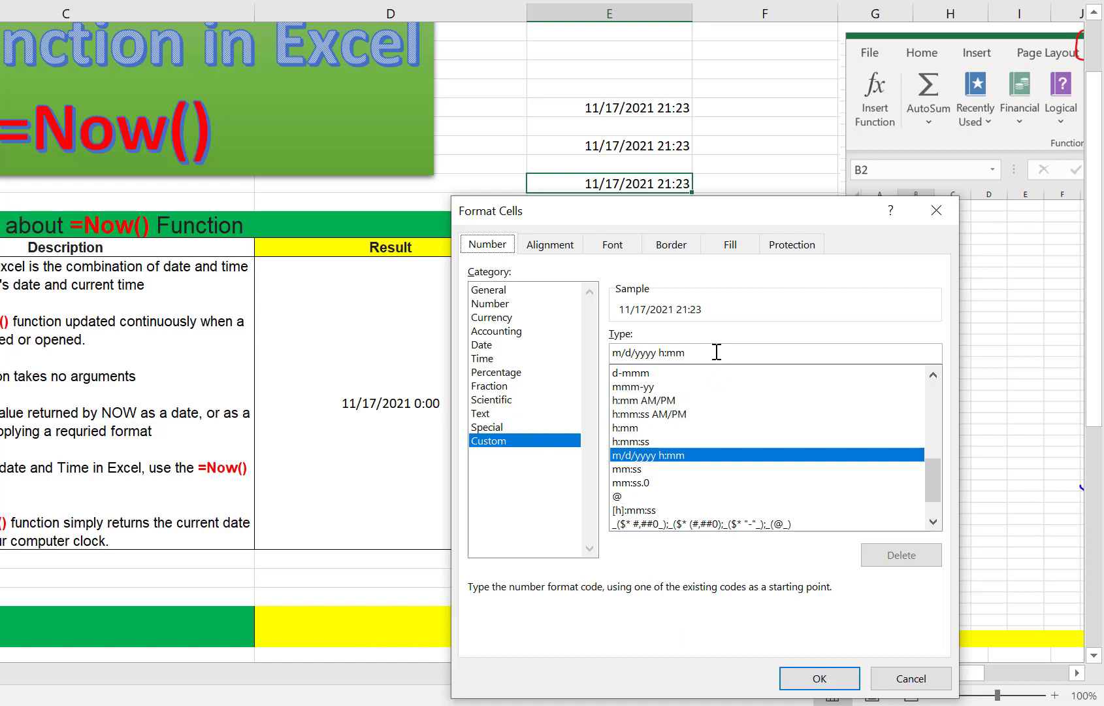
left_click_drag(660, 352, 566, 357)
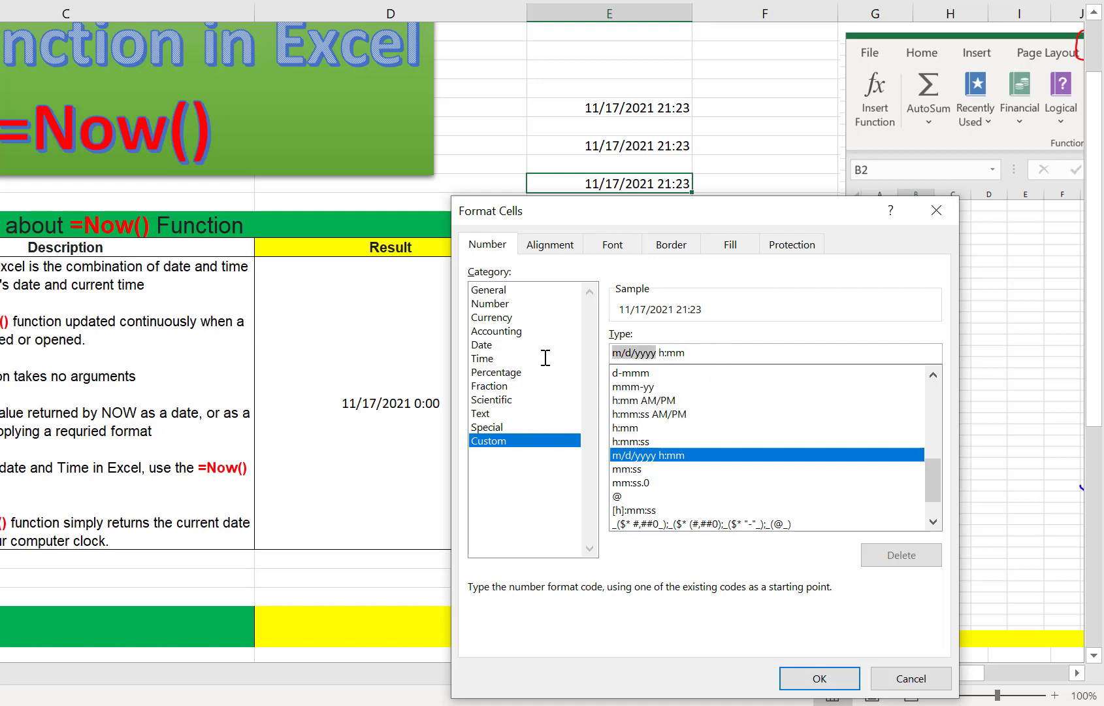
key("BackSpace")
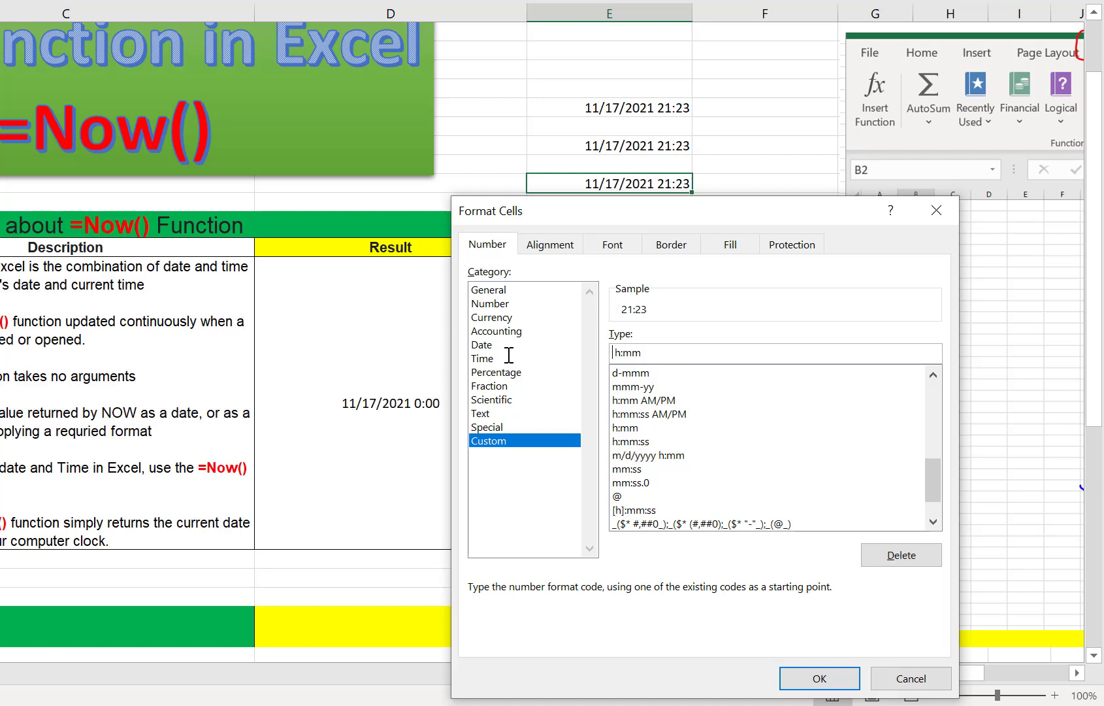
type("h")
left_click_drag(656, 352, 558, 352)
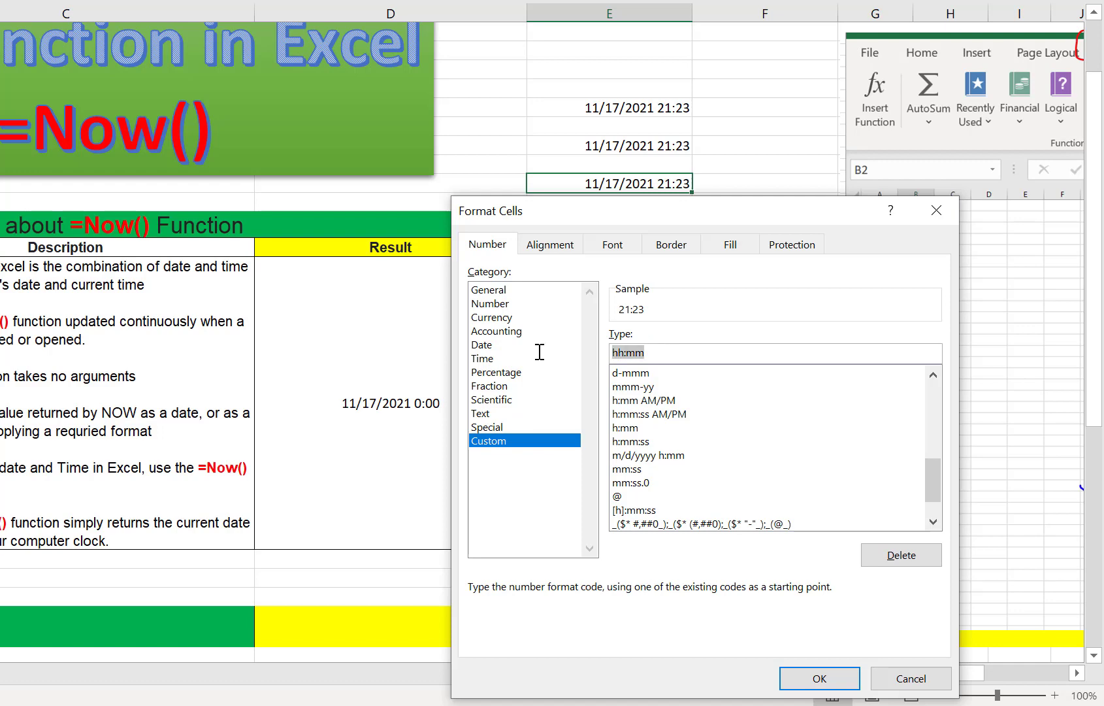
left_click(824, 680)
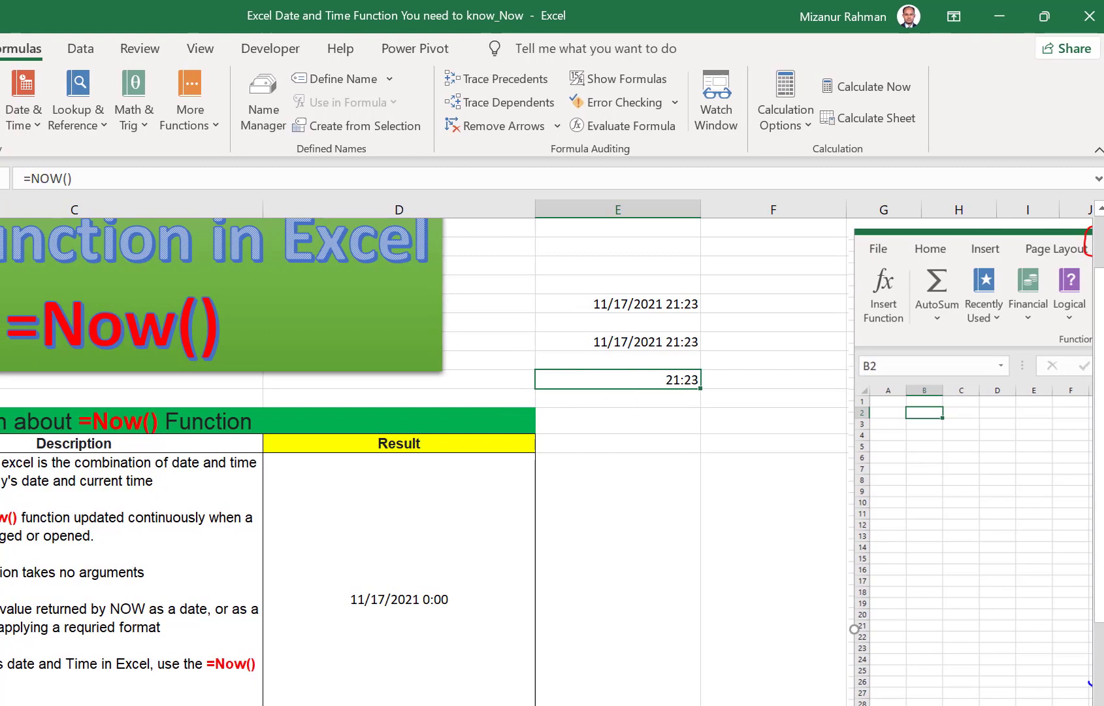
Compare the system clock with the NOW results in E8:E12 and review the function description in row 16.
key("super+alt+d")
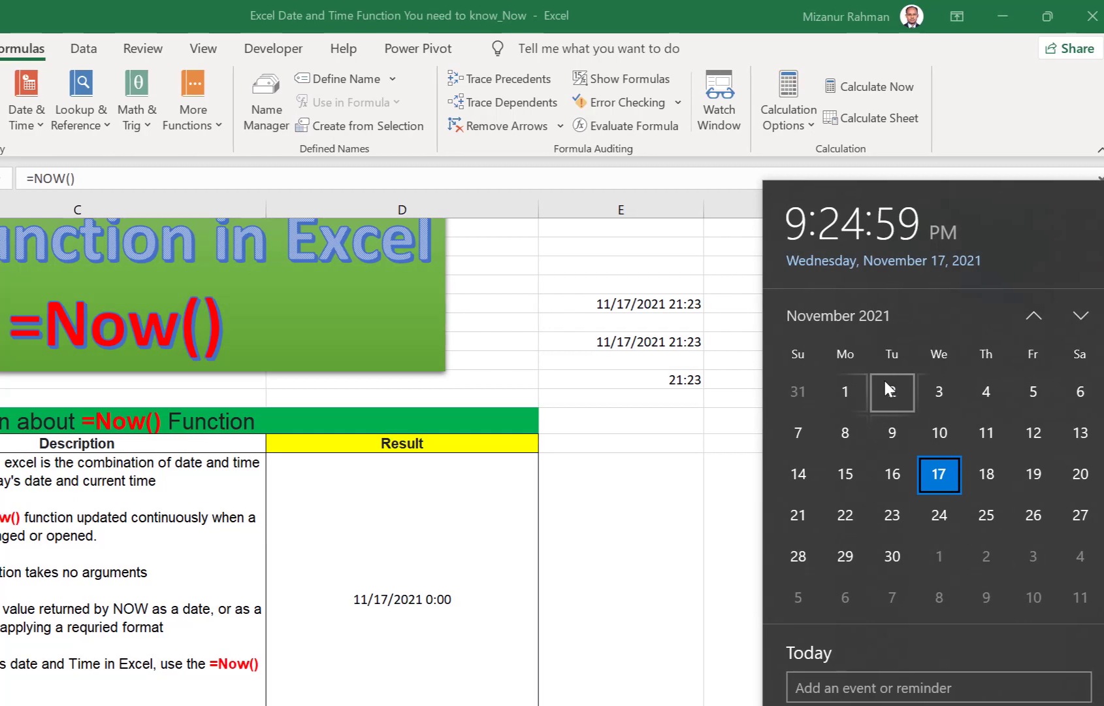
left_click(629, 382)
left_click_drag(605, 305, 607, 370)
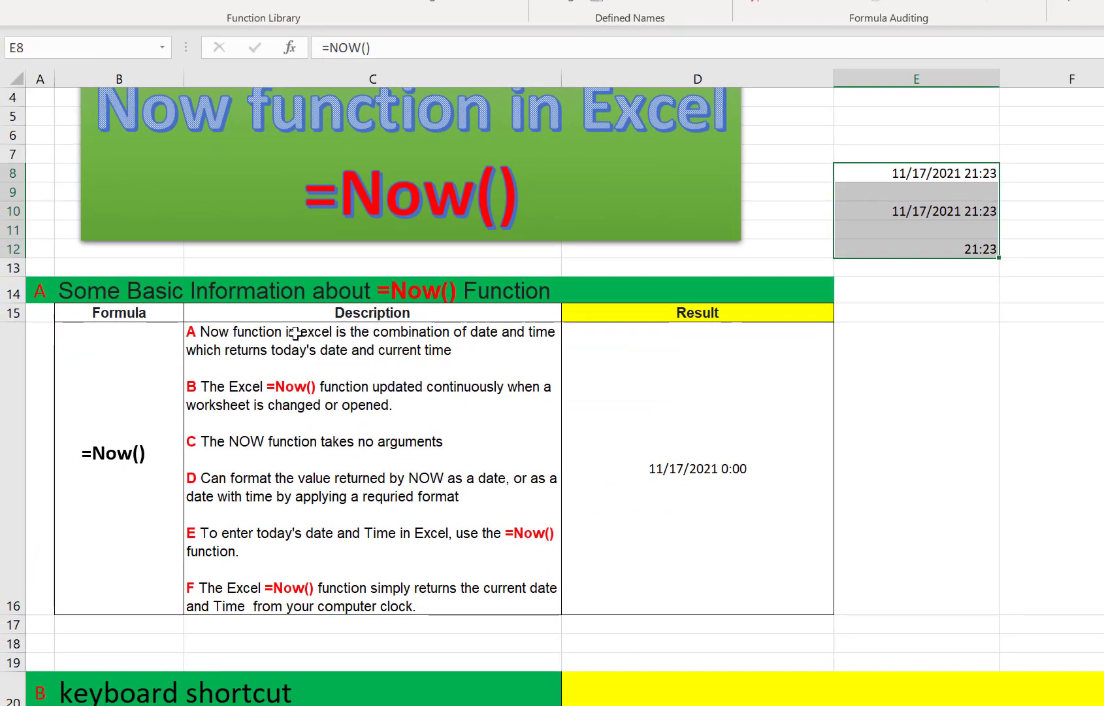
left_click(3, 562)
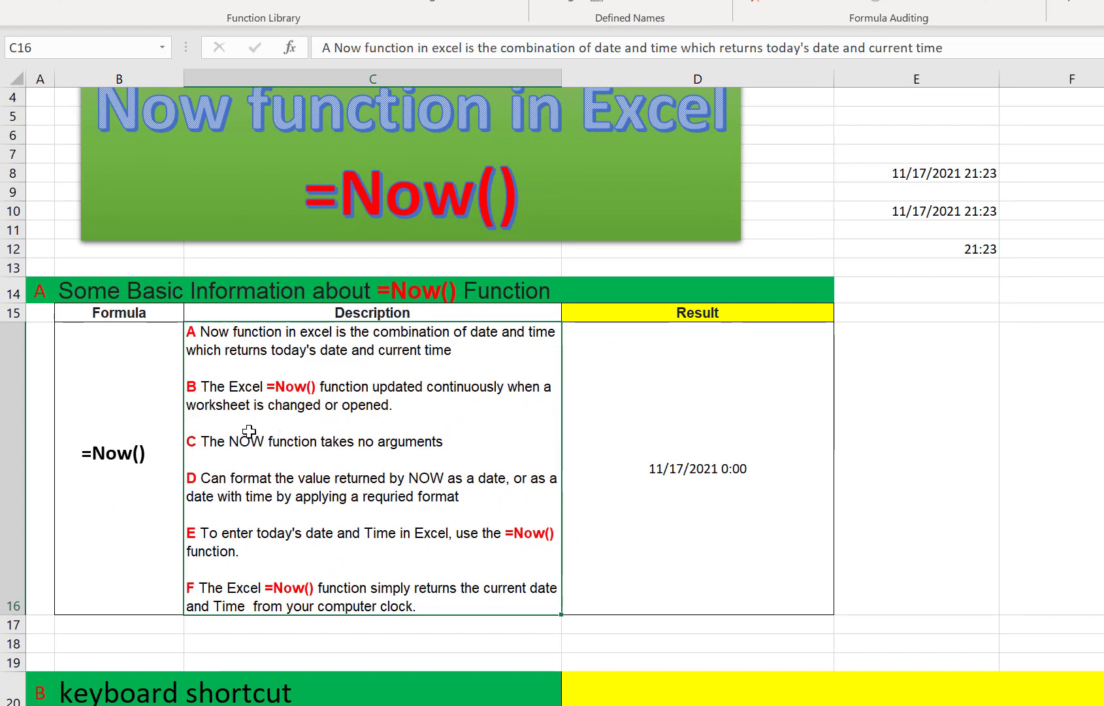
left_click_drag(40, 347, 599, 318)
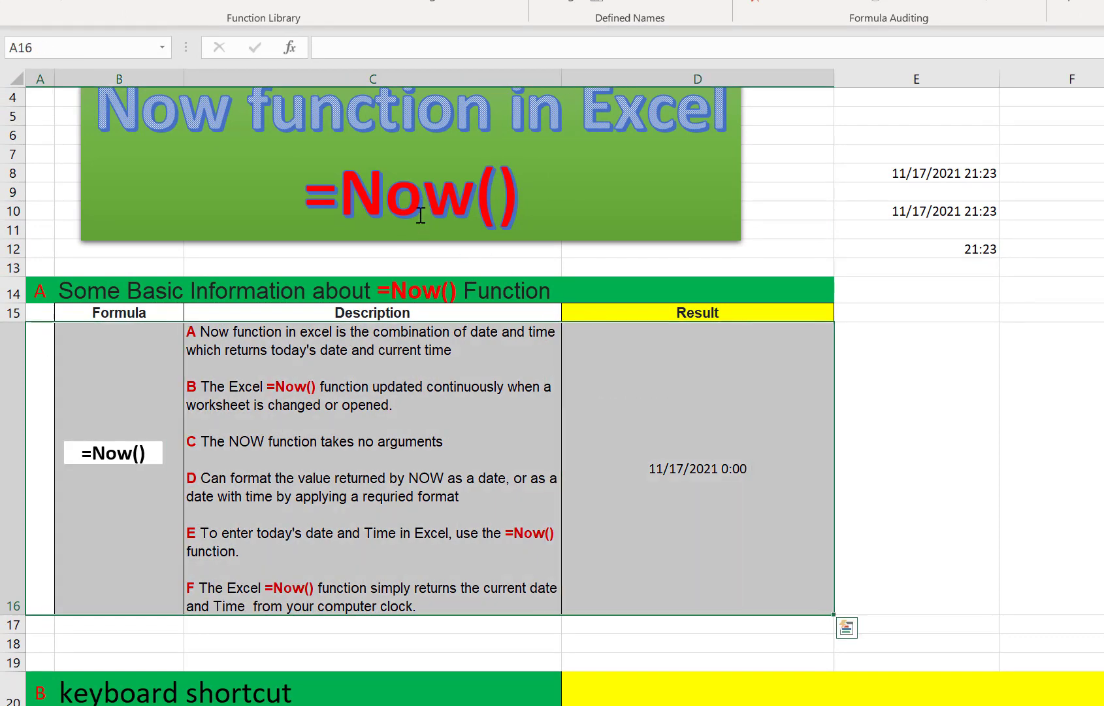
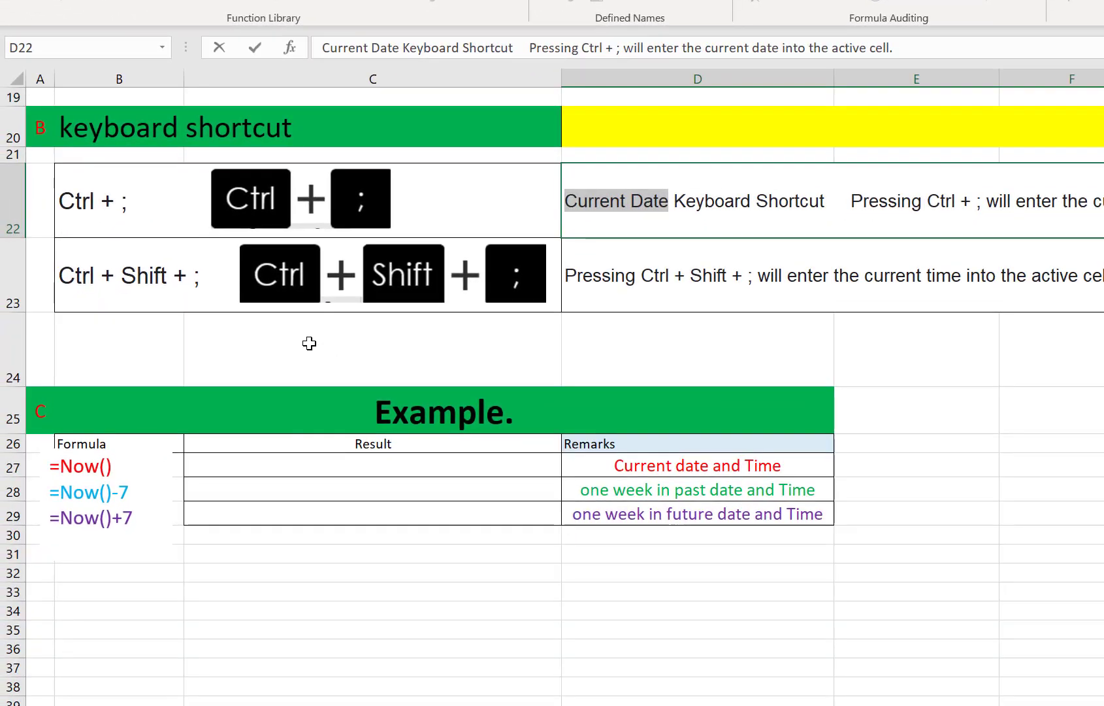
Insert the current date as a static value in cell C24 and the current time in cell D24.
left_click(309, 343)
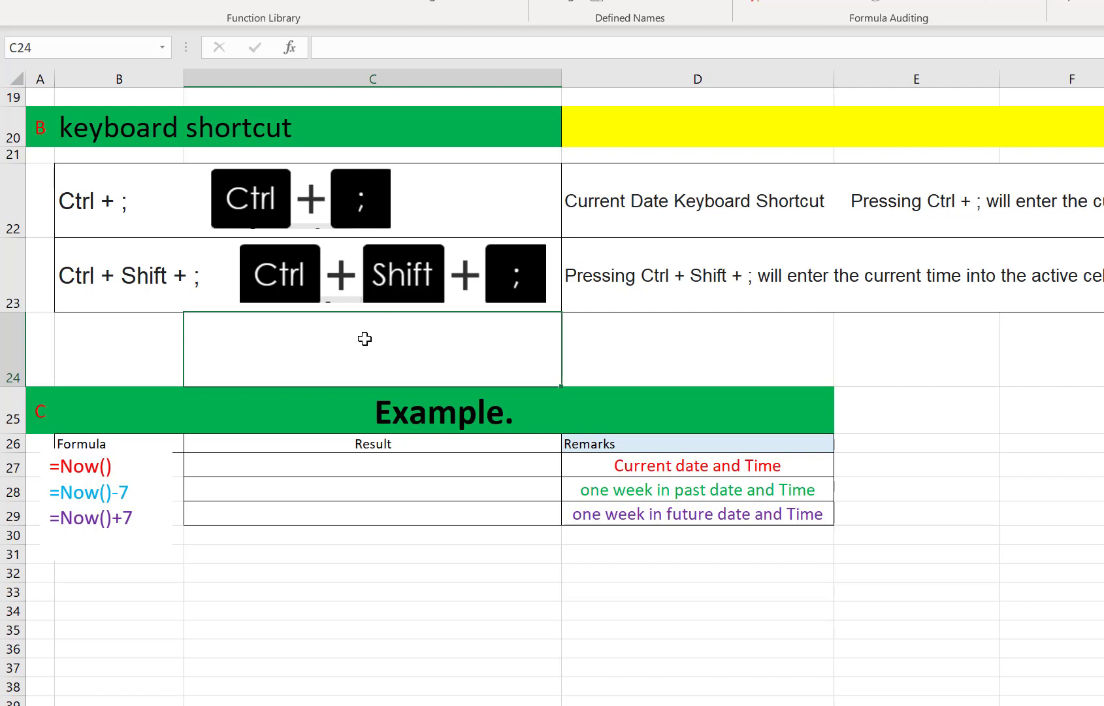
key("ctrl+semicolon")
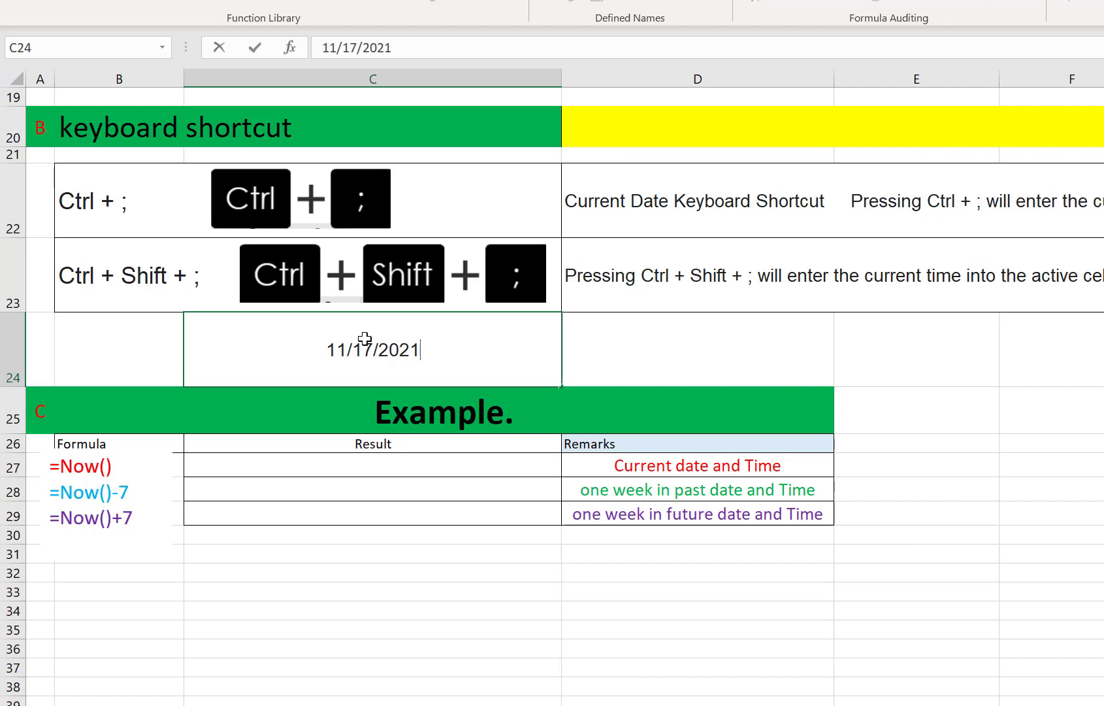
key("Return")
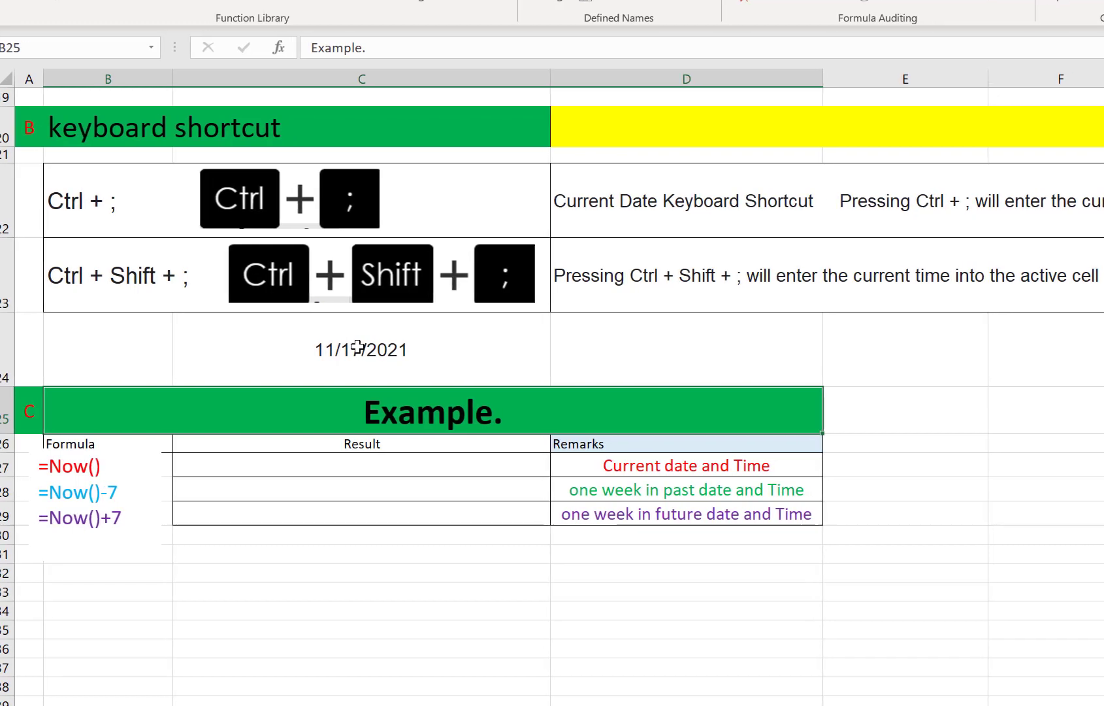
left_click(632, 346)
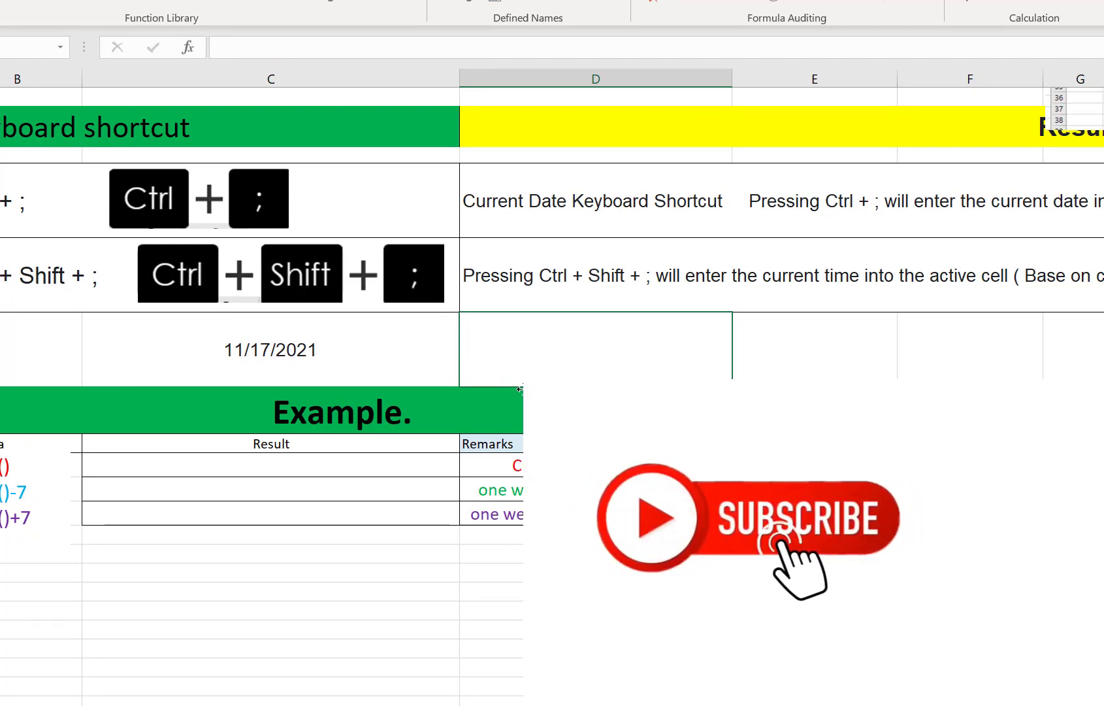
key("ctrl+shift+semicolon")
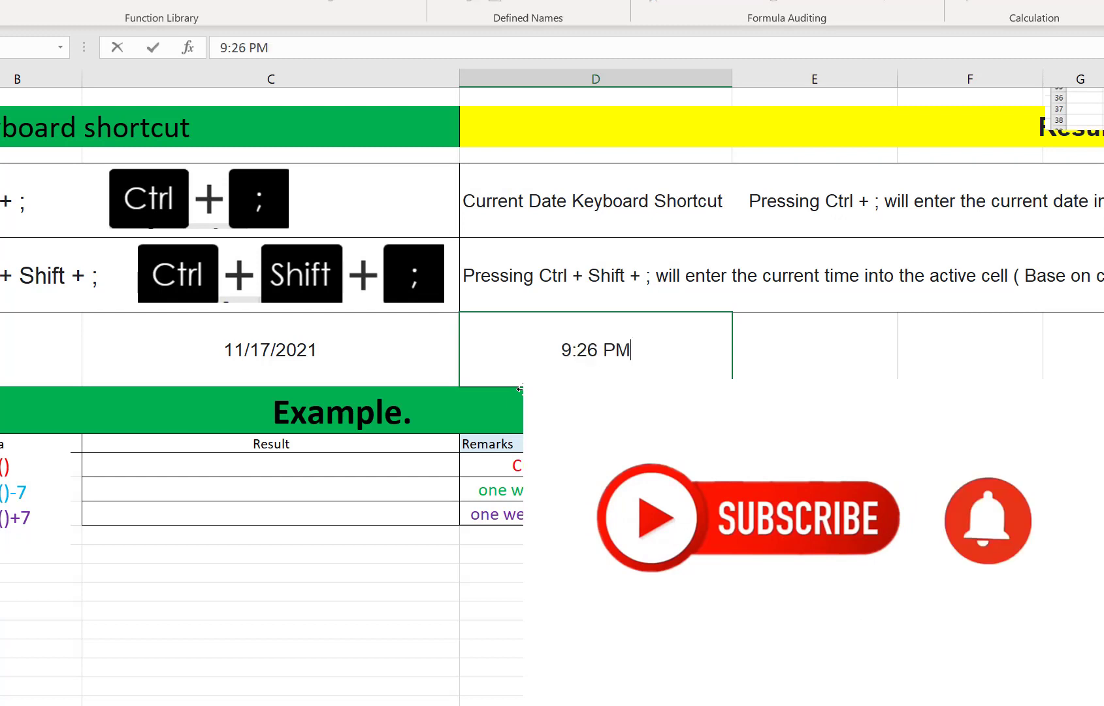
key("Return")
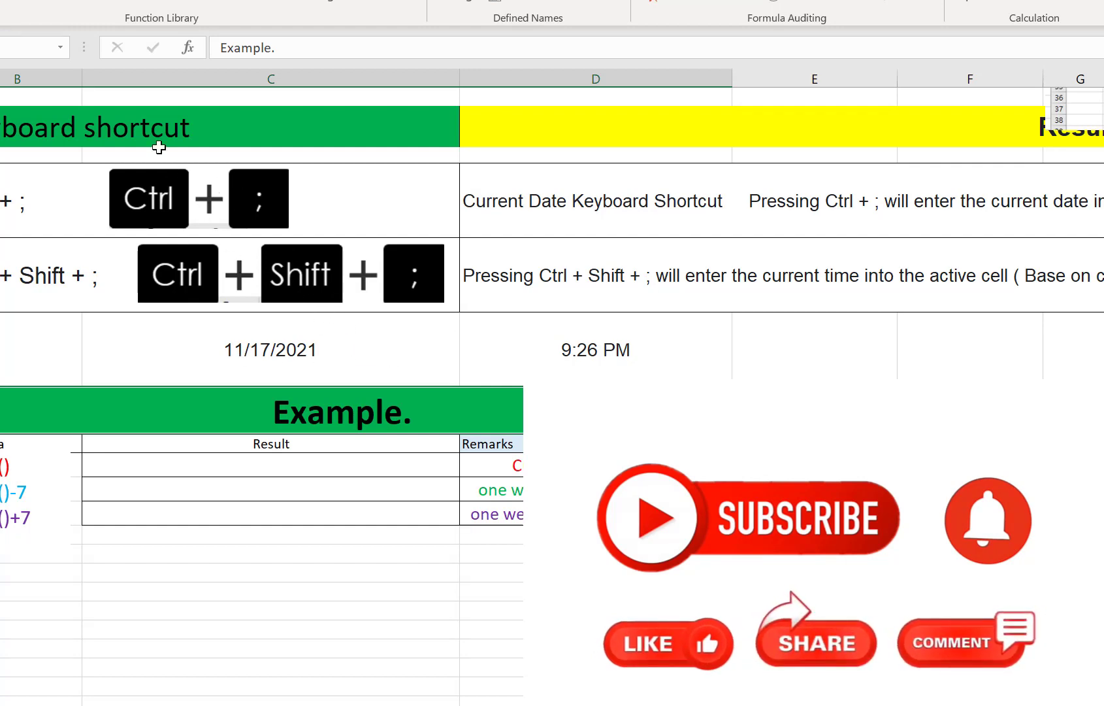
Inspect the static date and time entries in C24 and D24 and look over the Example table below them.
left_click(349, 347)
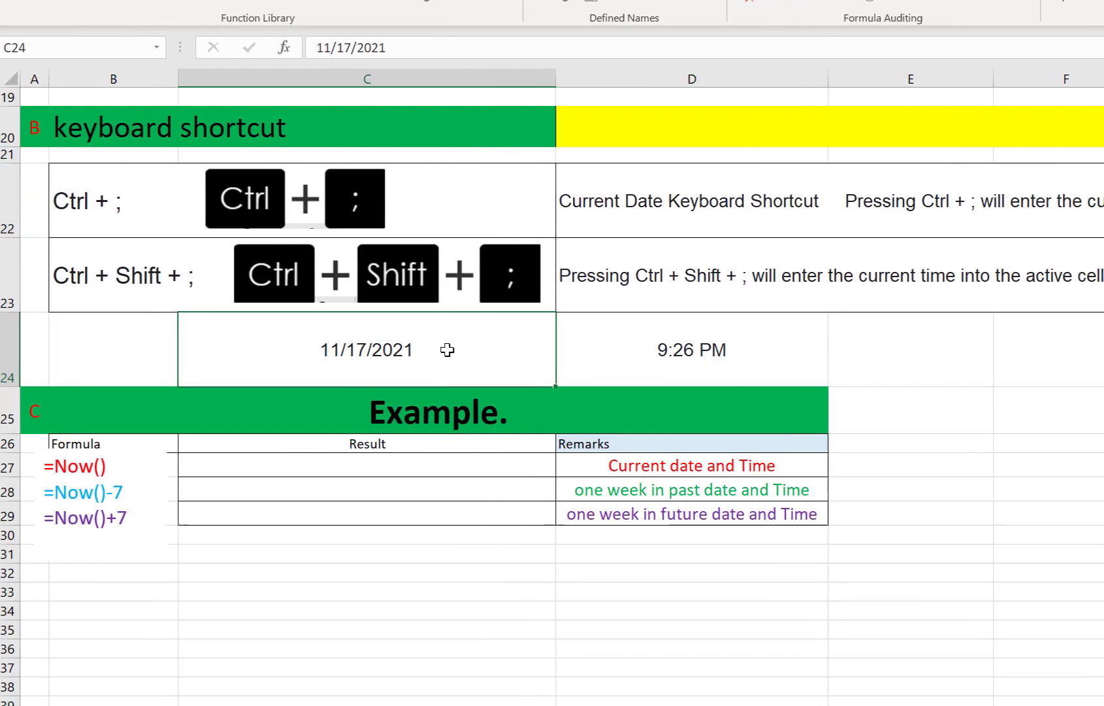
left_click(637, 341)
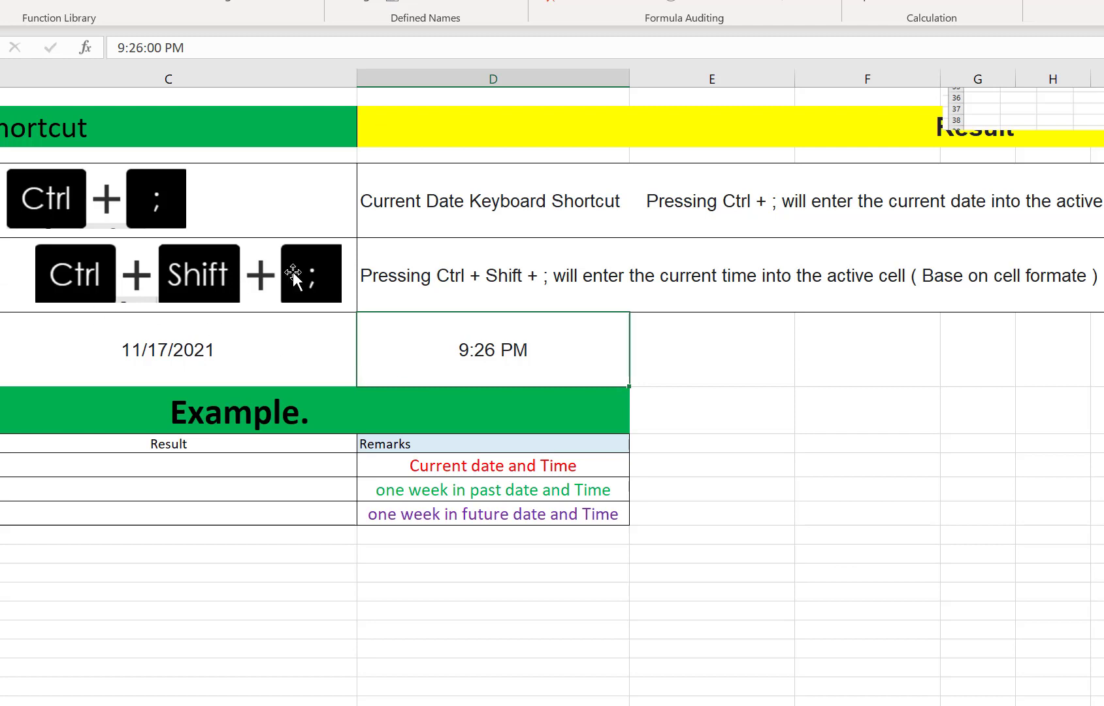
left_click(701, 370)
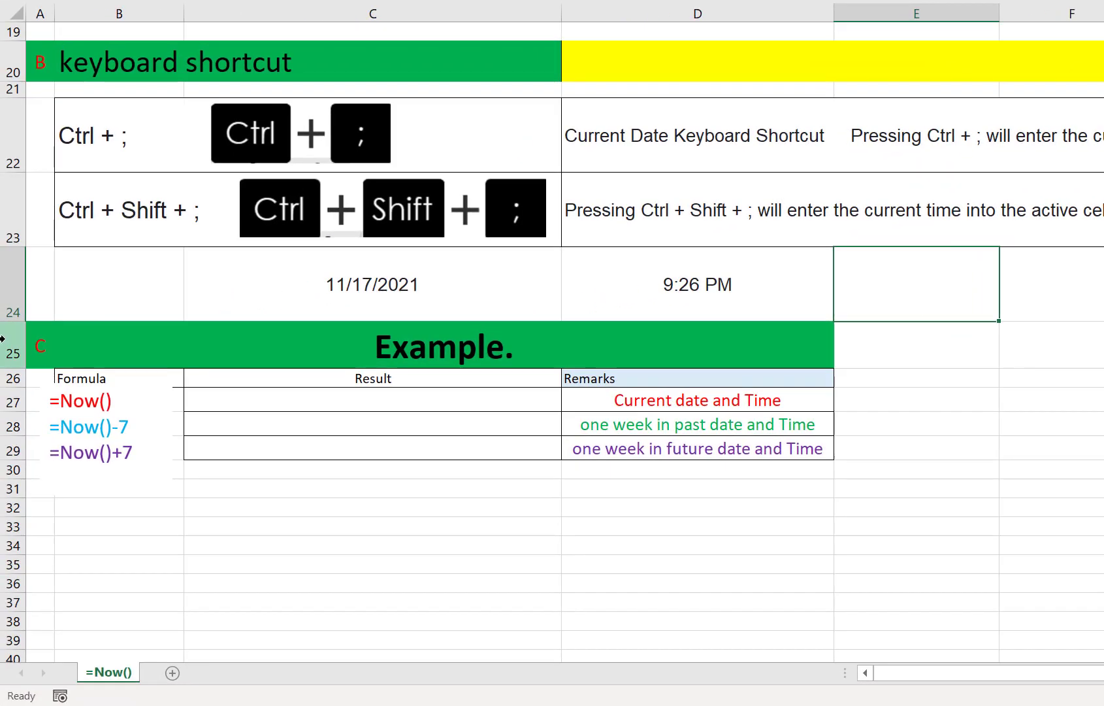
left_click(0, 407)
left_click(305, 340)
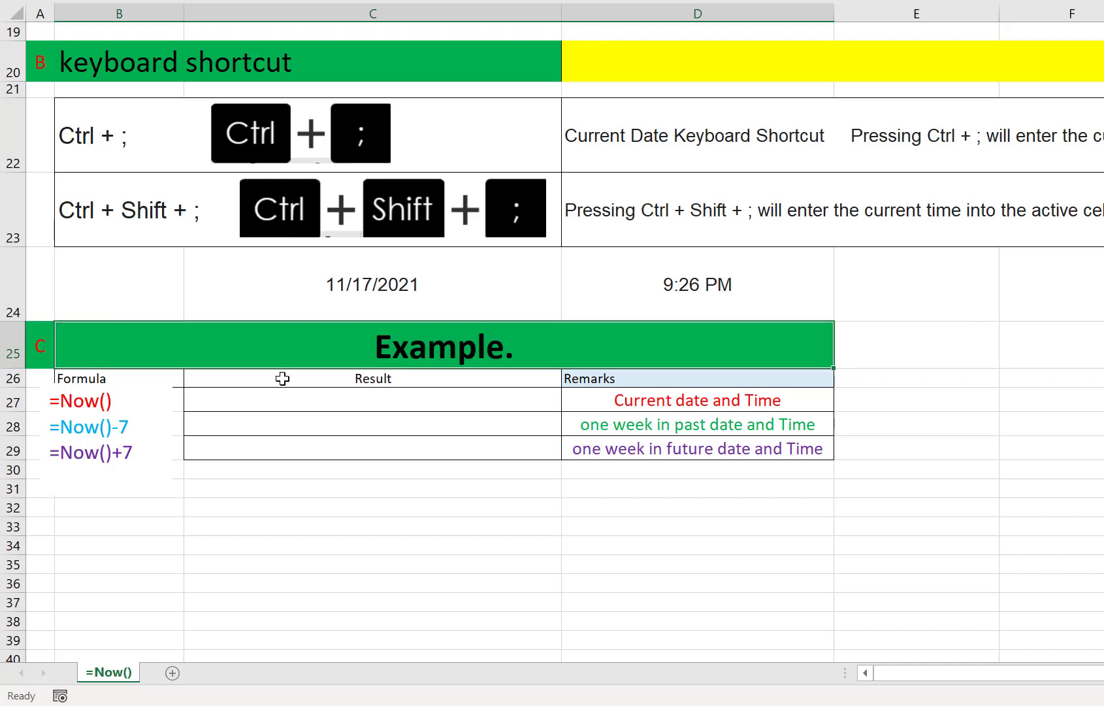
scroll(283, 379, "down", 1)
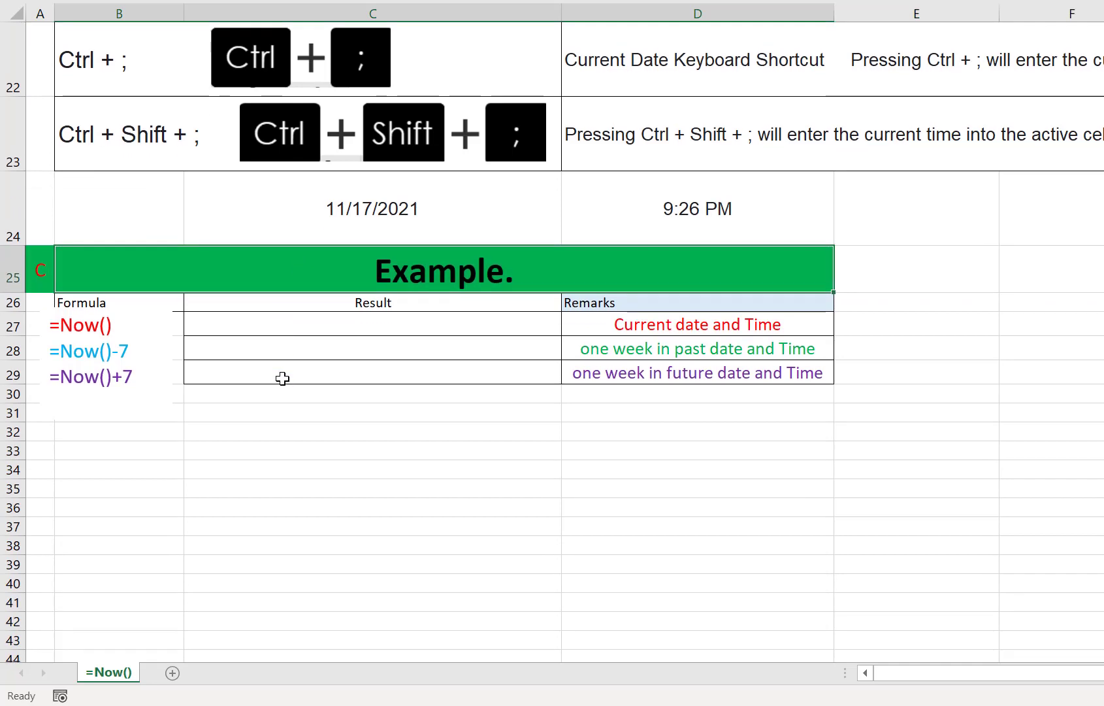
left_click(243, 396)
left_click(232, 415)
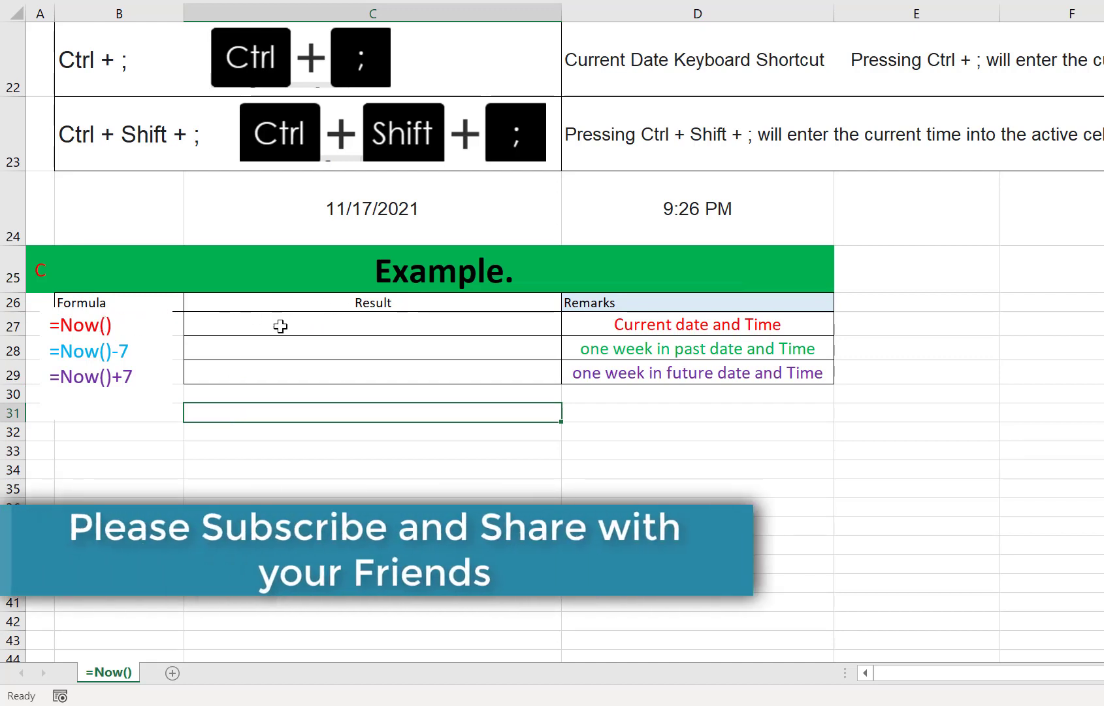
Enter the formula =Now() in Result cell C27 for the current date and time.
left_click(280, 326)
type("=")
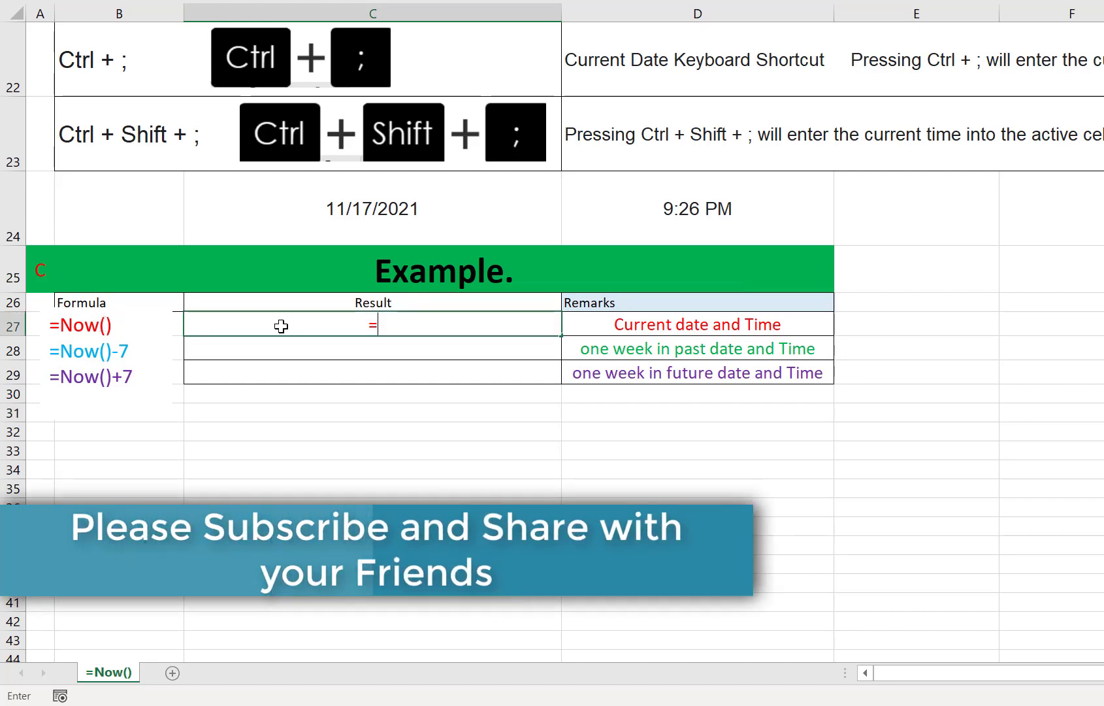
type("Now(")
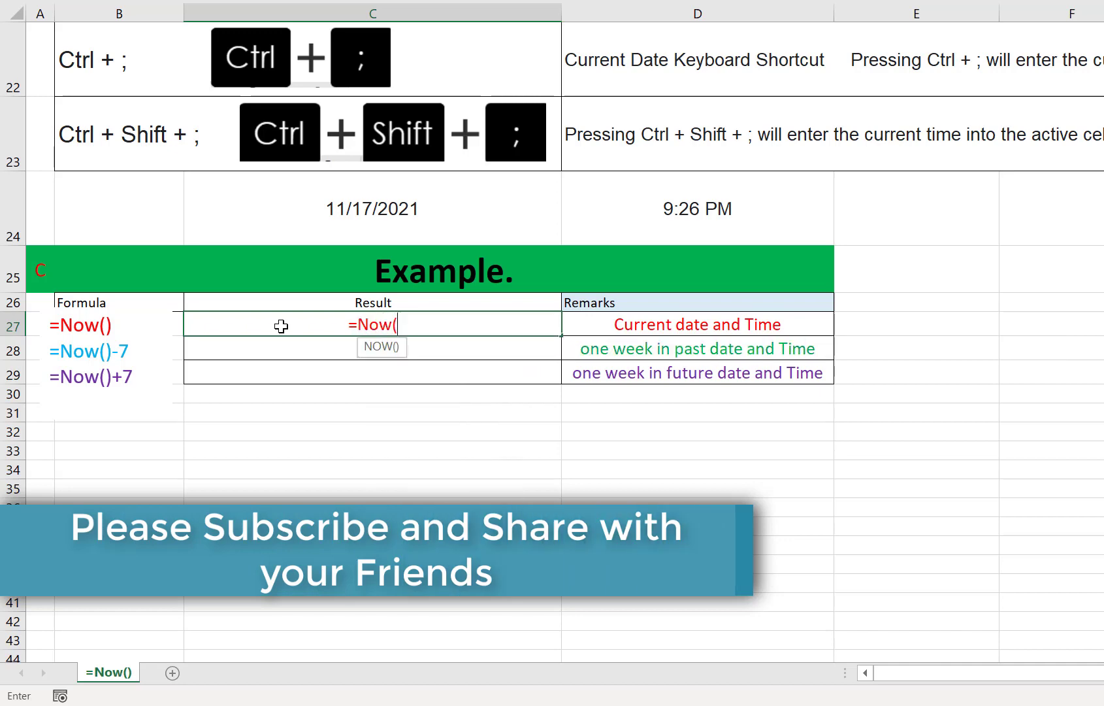
type(")")
key("Return")
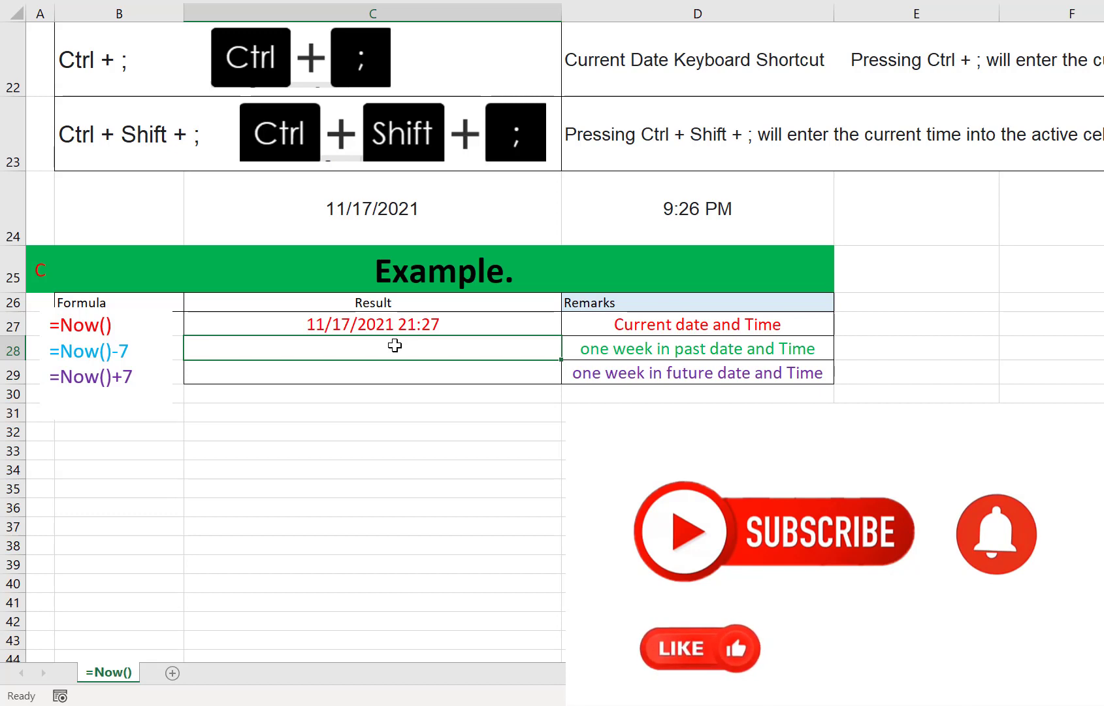
Enter the formula =Now()-7 in Result cell C28 for the date and time one week in the past.
type("=")
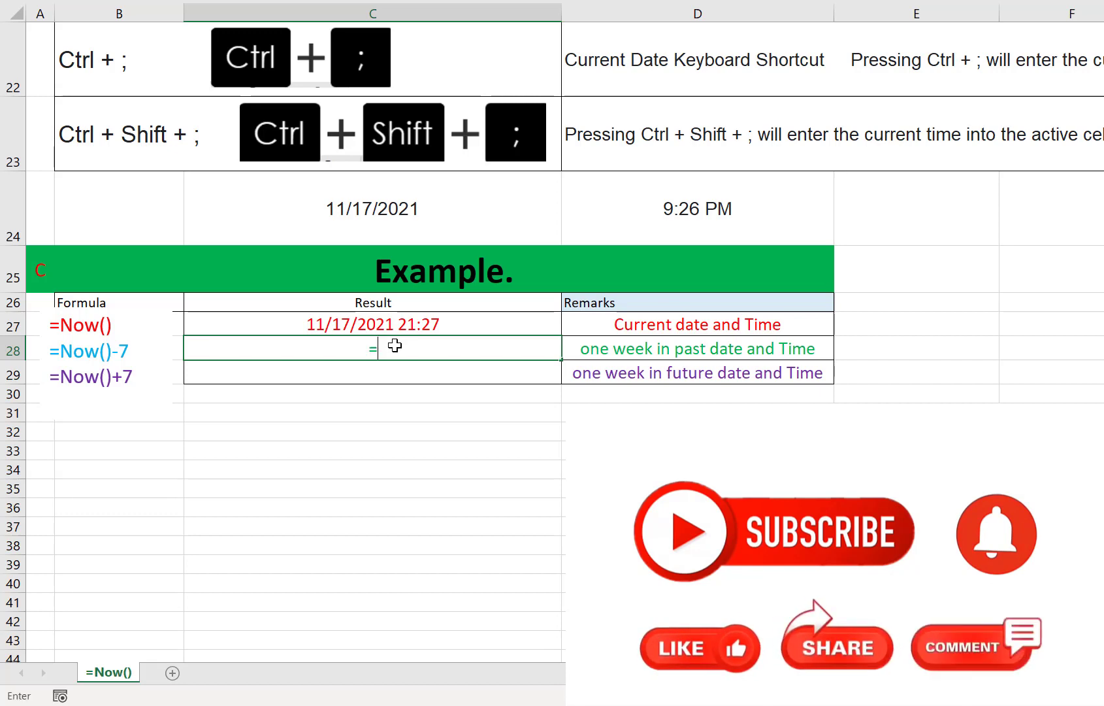
type("Now()")
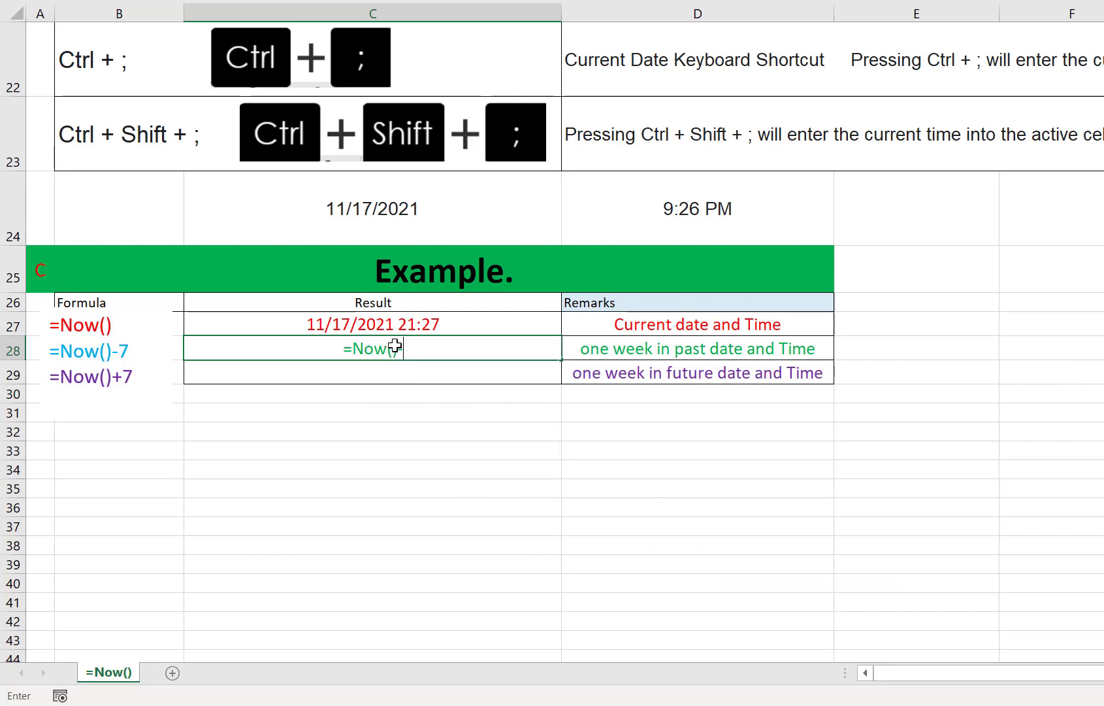
type("-7")
key("Return")
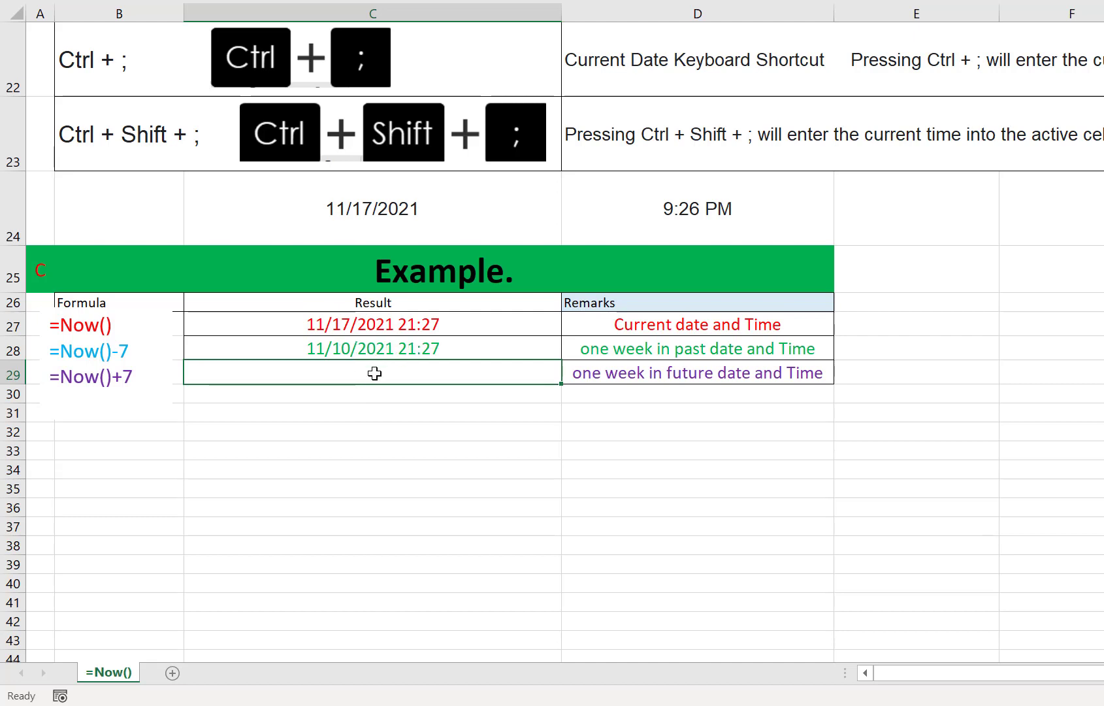
Enter the formula =Now()+7 in Result cell C29 for the date and time one week in the future.
type("=Now")
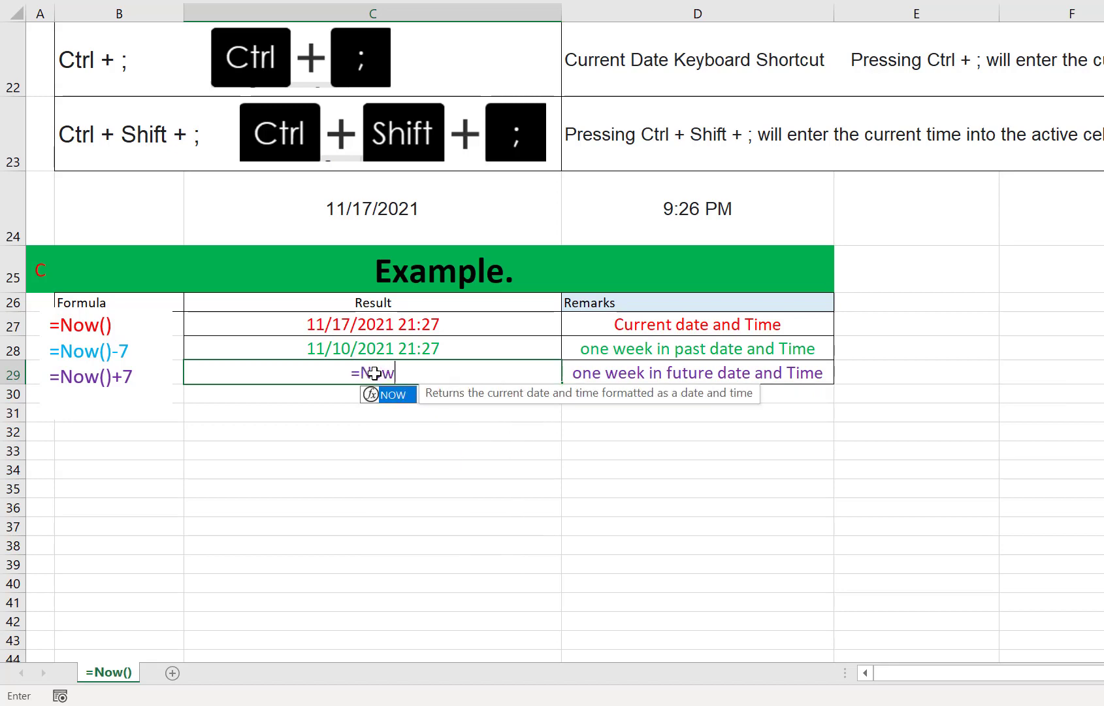
type("()")
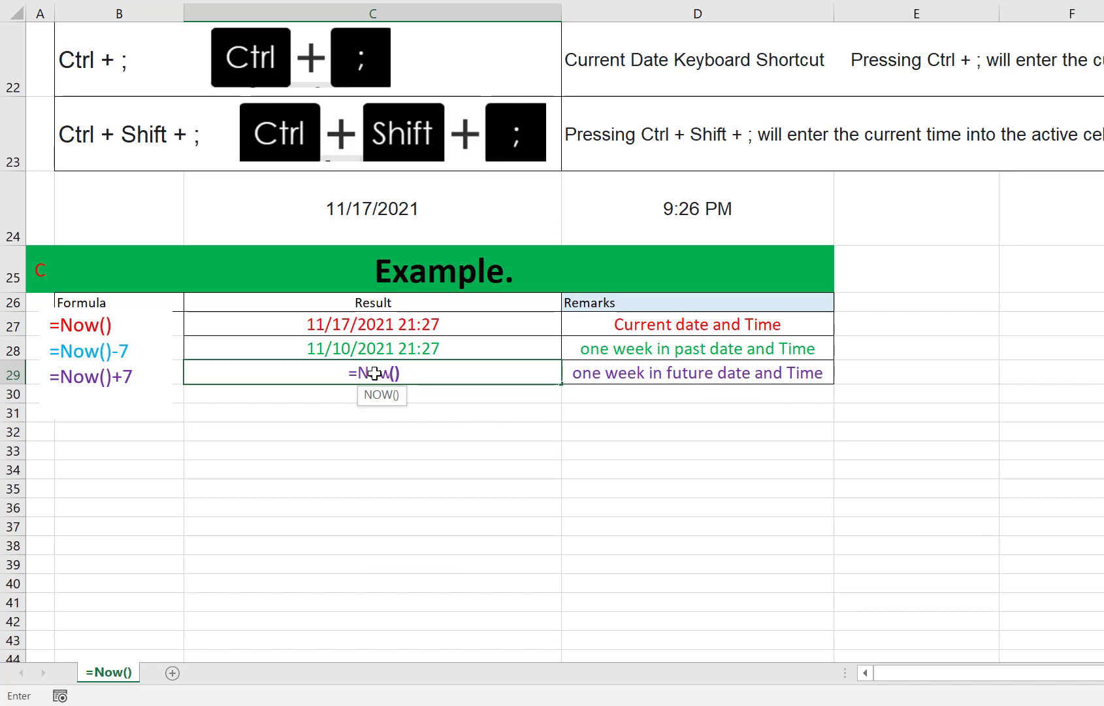
type("+")
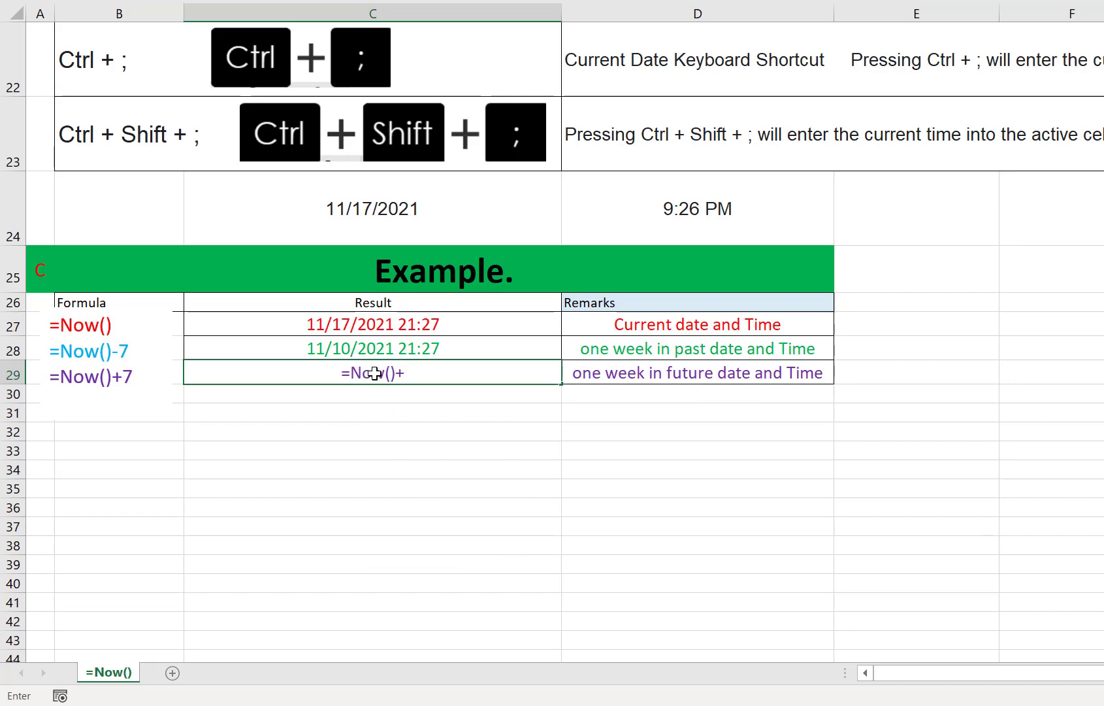
type("7")
key("Return")
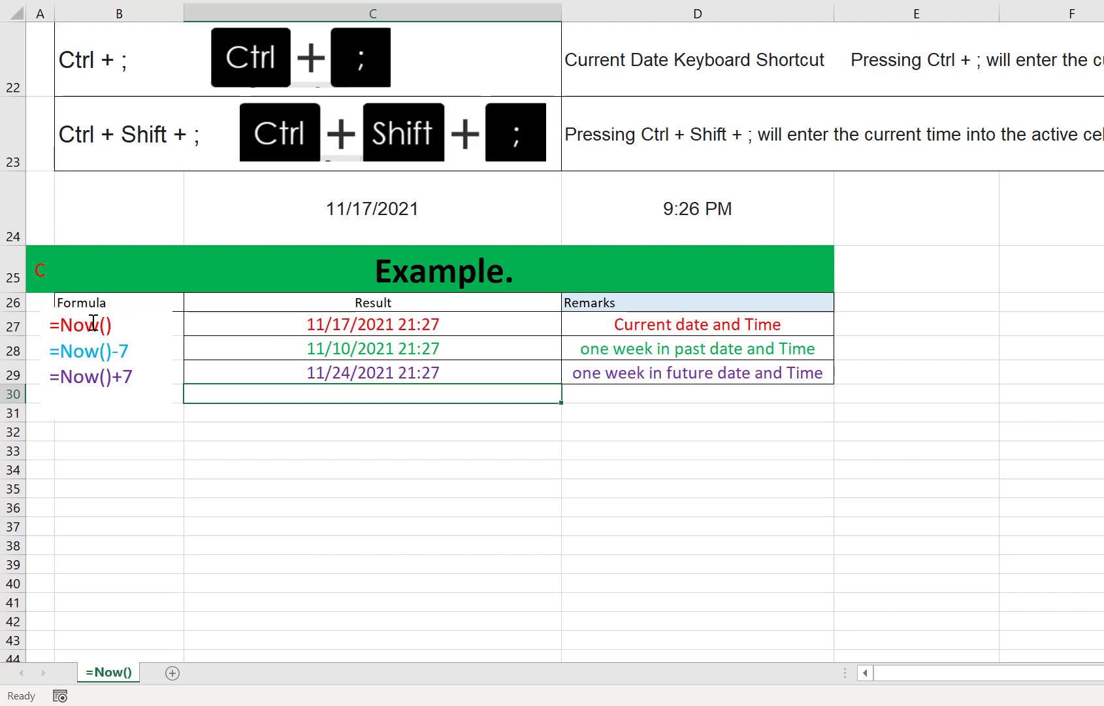
Review the three Example results in C27:C29 and compare them with the formatted NOW entries in column E.
left_click_drag(275, 322, 449, 372)
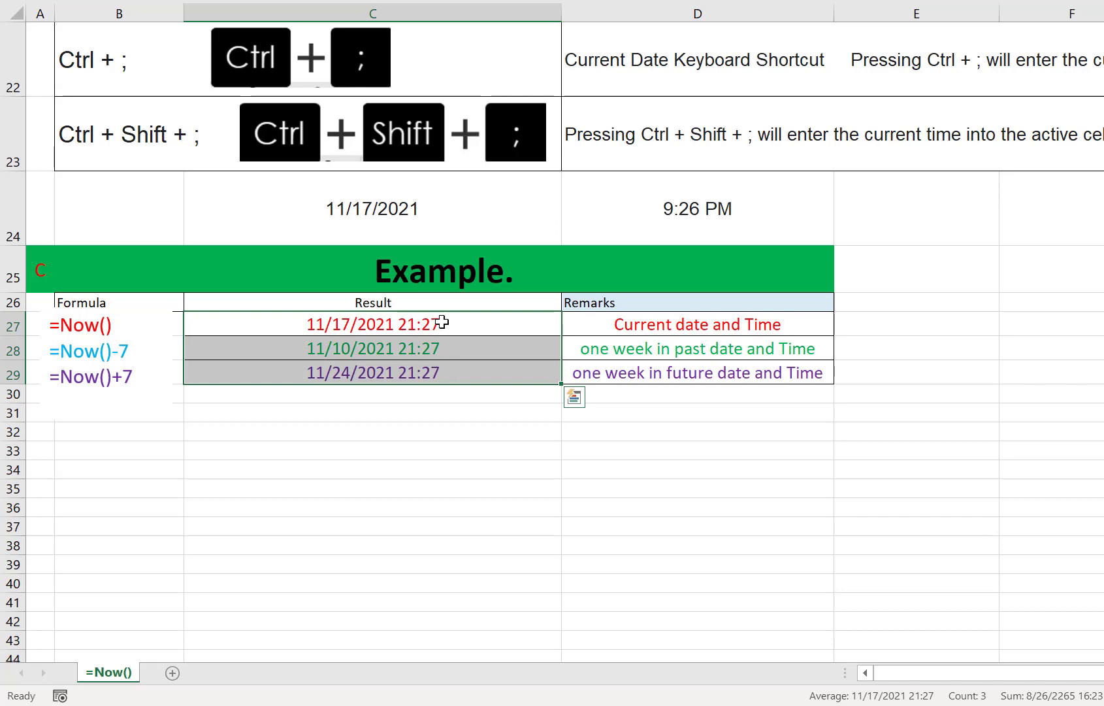
left_click_drag(442, 321, 439, 370)
scroll(442, 371, "up", 1)
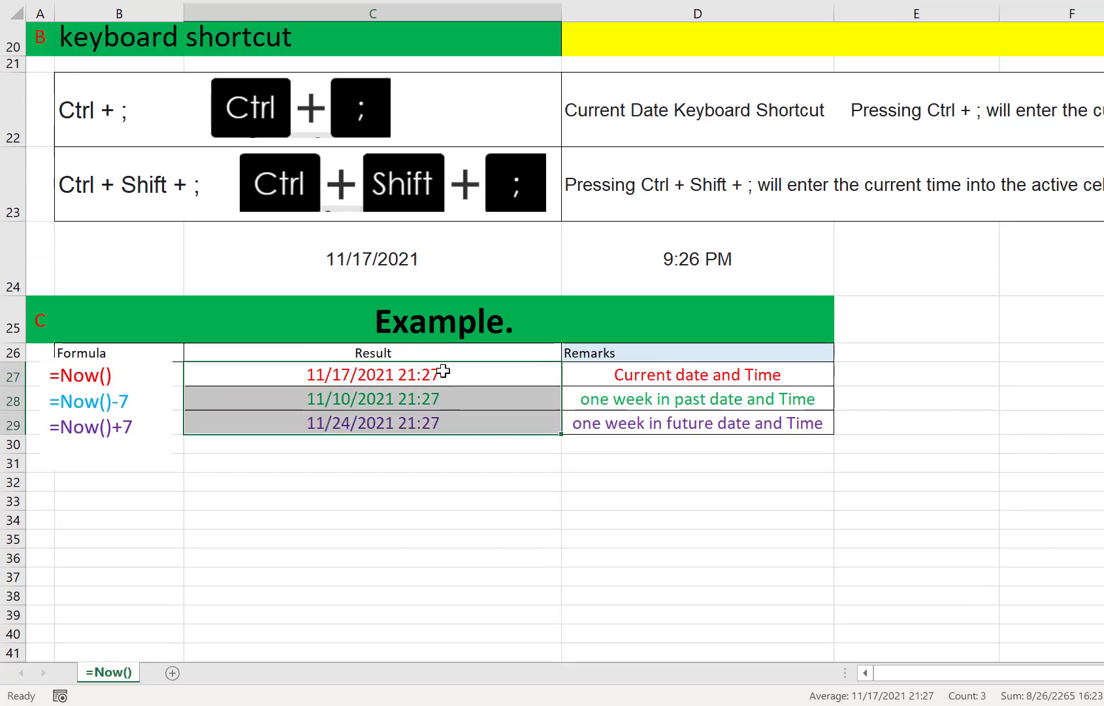
scroll(444, 370, "up", 3)
scroll(490, 389, "up", 2)
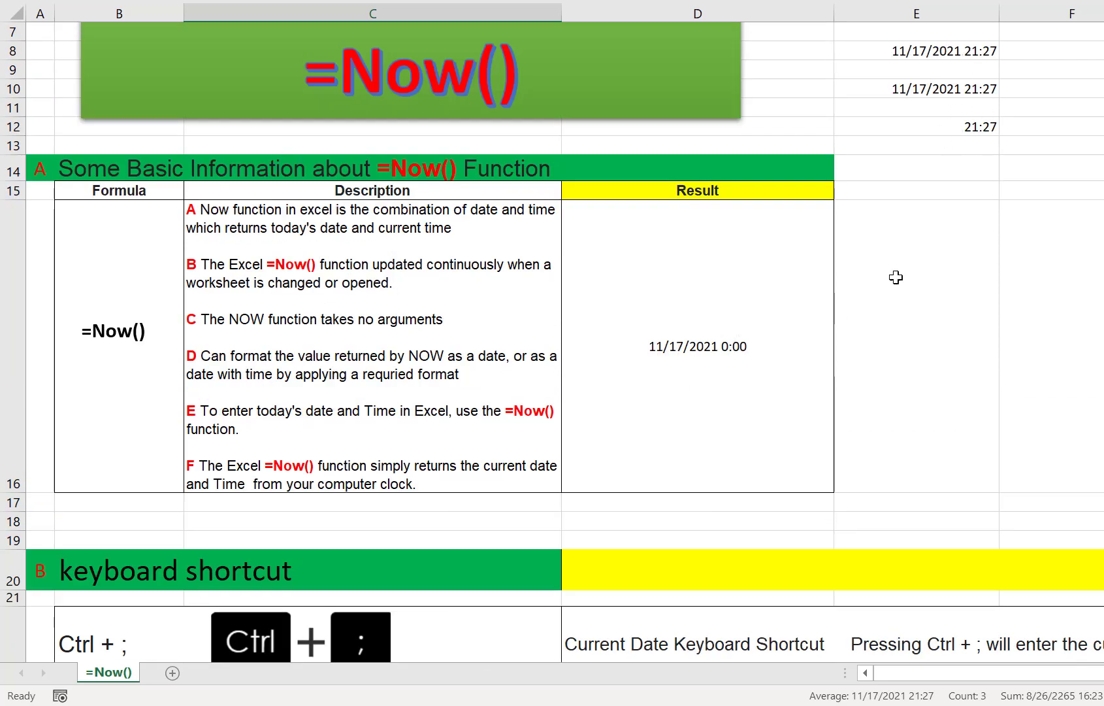
scroll(761, 399, "down", 5)
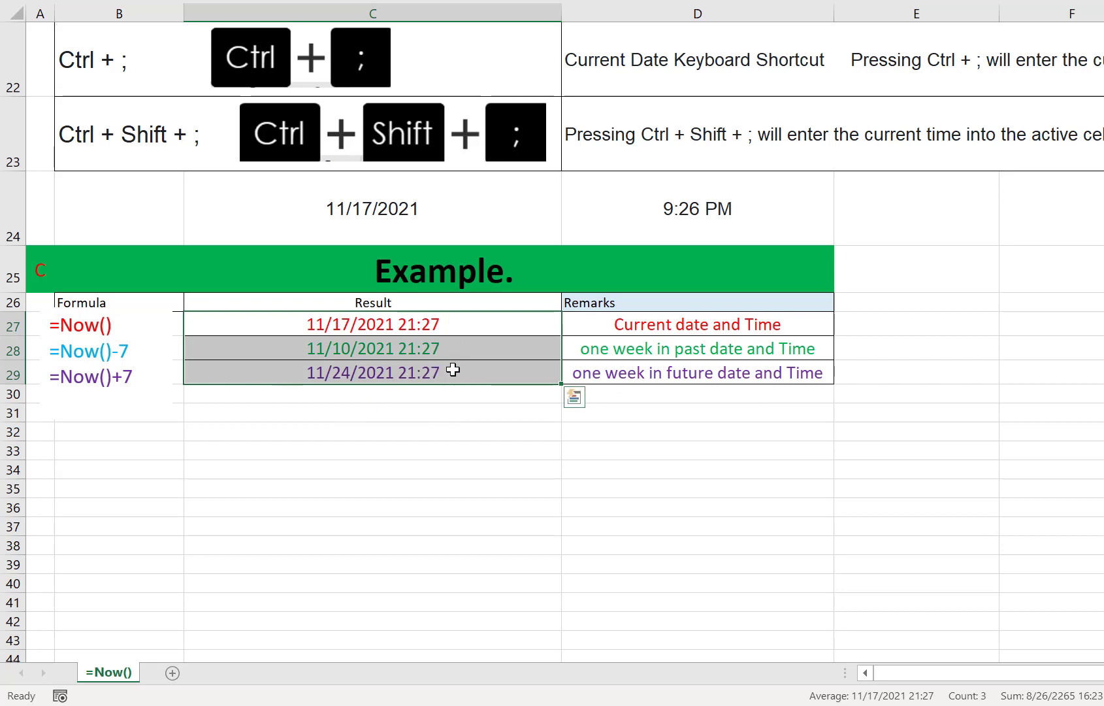
Format Result cell C27 with the long Date type *Wednesday, March 14, 2012.
left_click(444, 323)
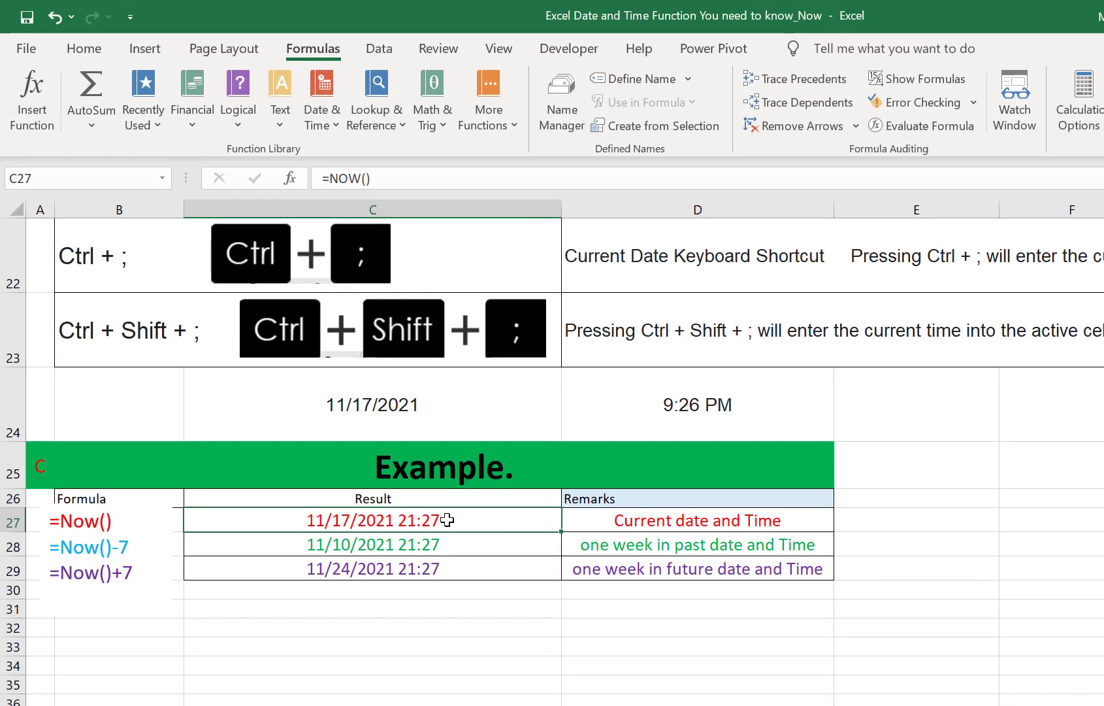
right_click(445, 352)
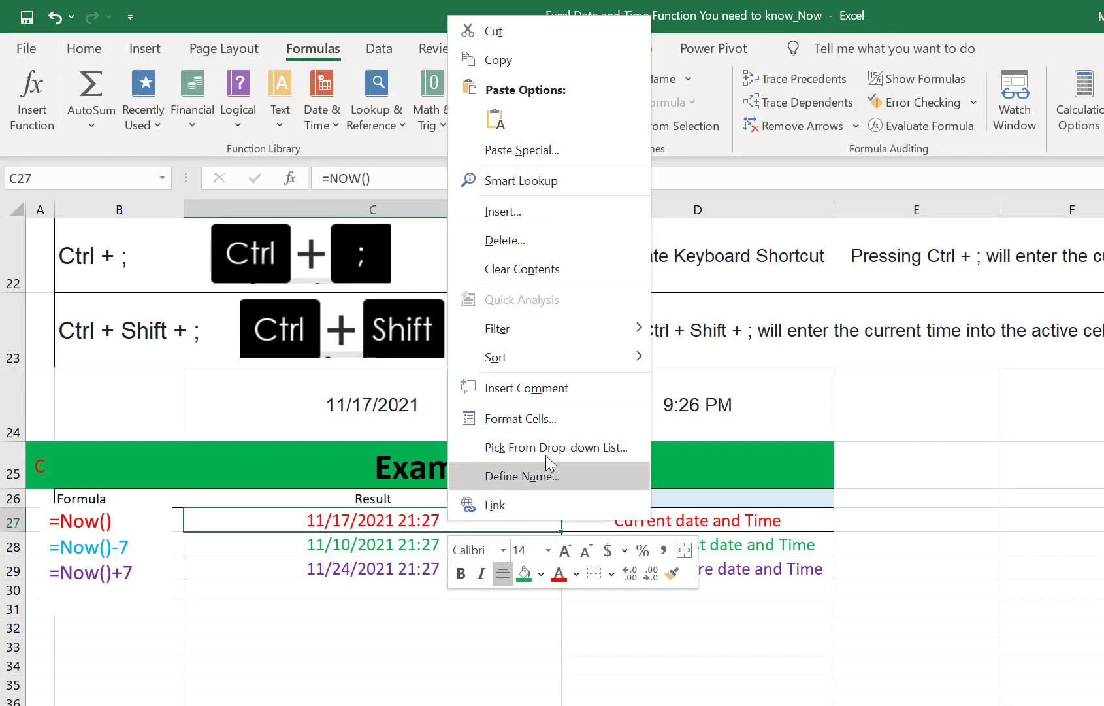
left_click(535, 418)
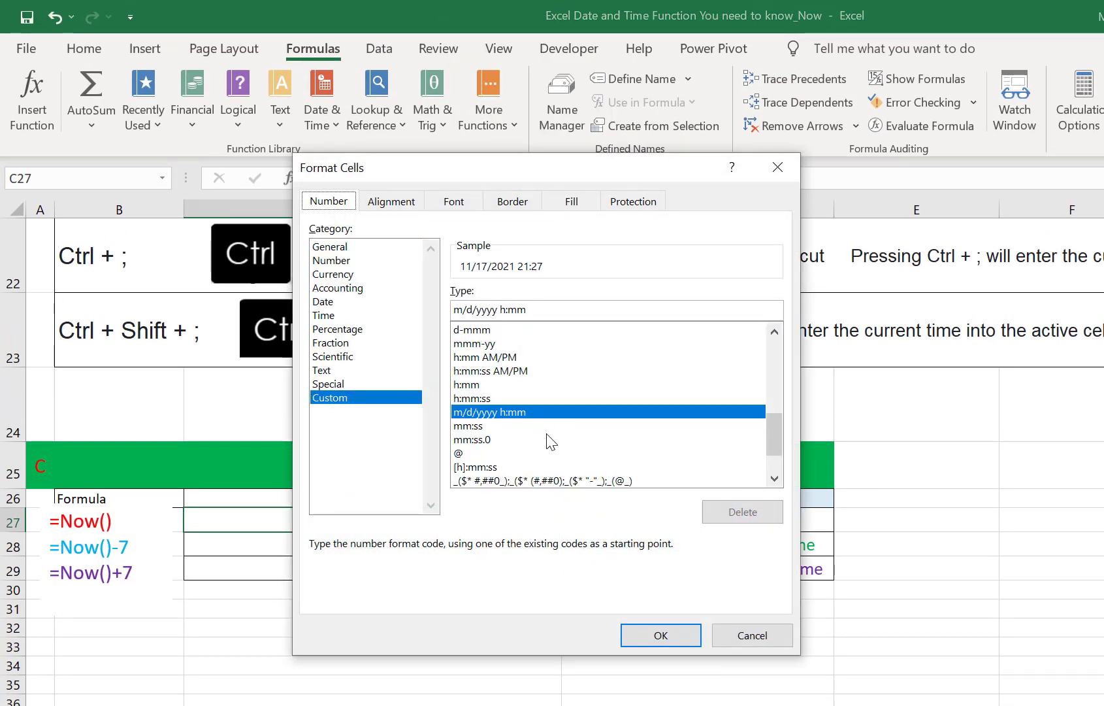
left_click(345, 301)
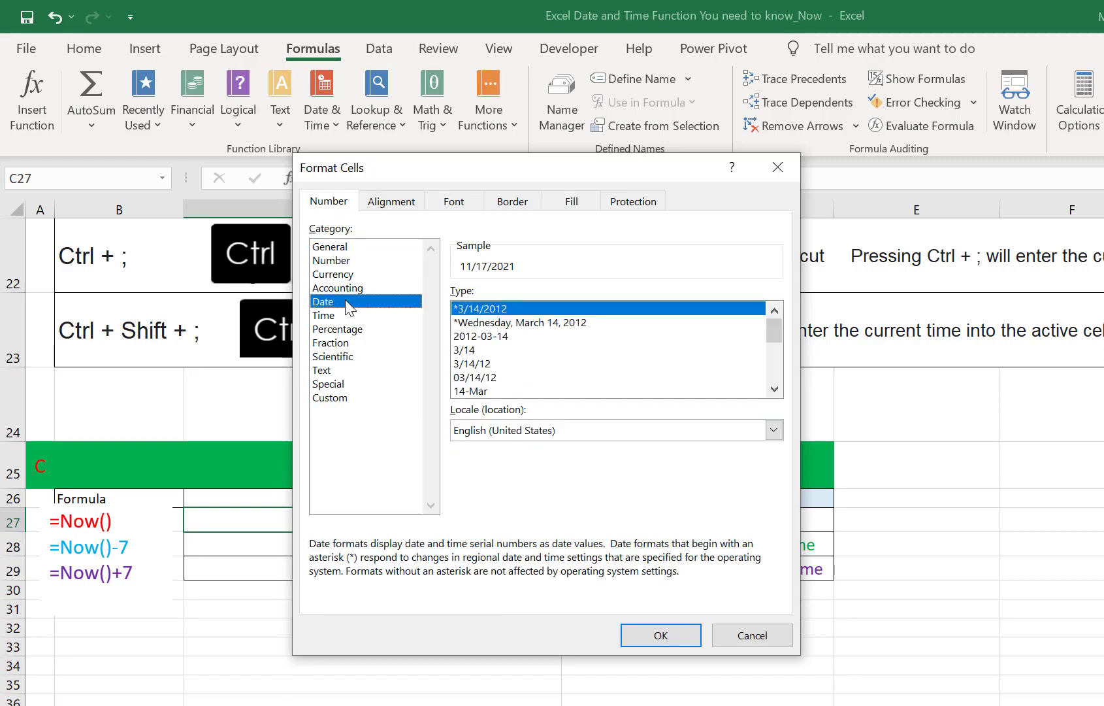
left_click(551, 323)
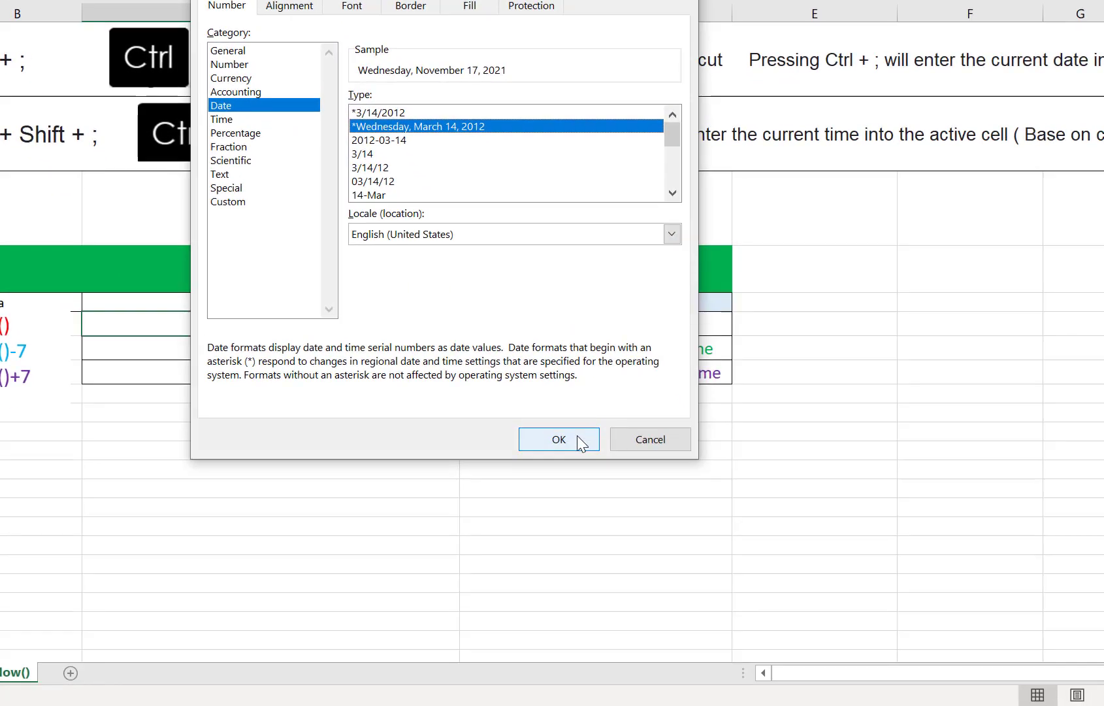
left_click(578, 441)
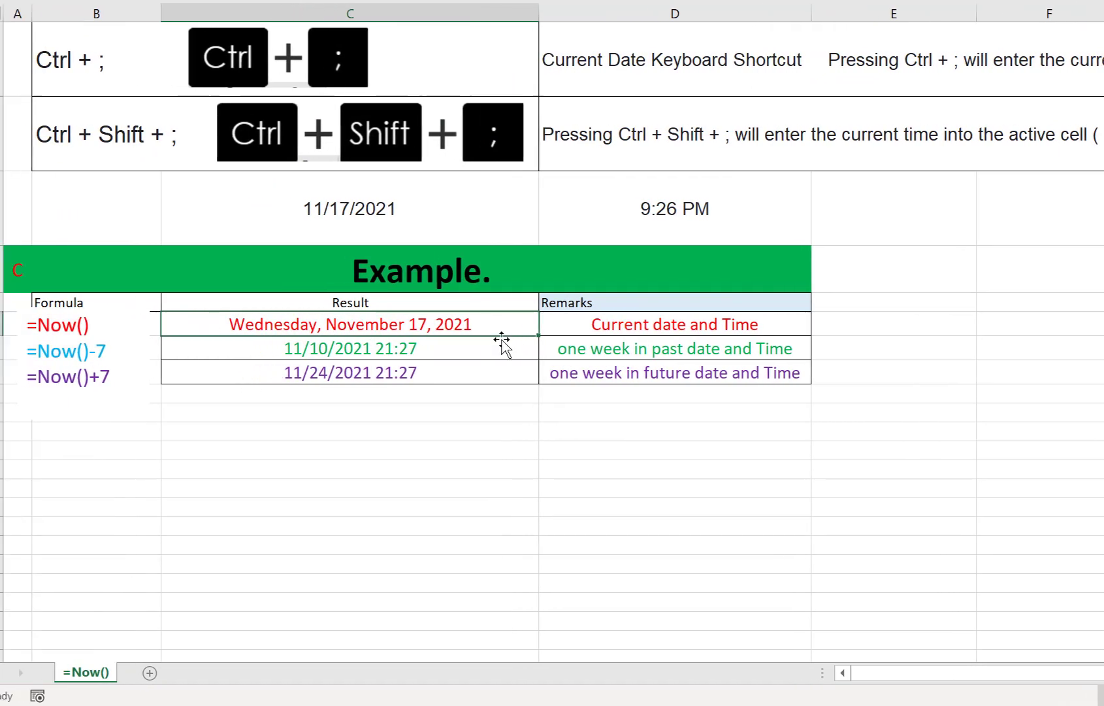
Format Result cell C28 with the Date type March 14, 2012.
left_click(435, 349)
right_click(435, 348)
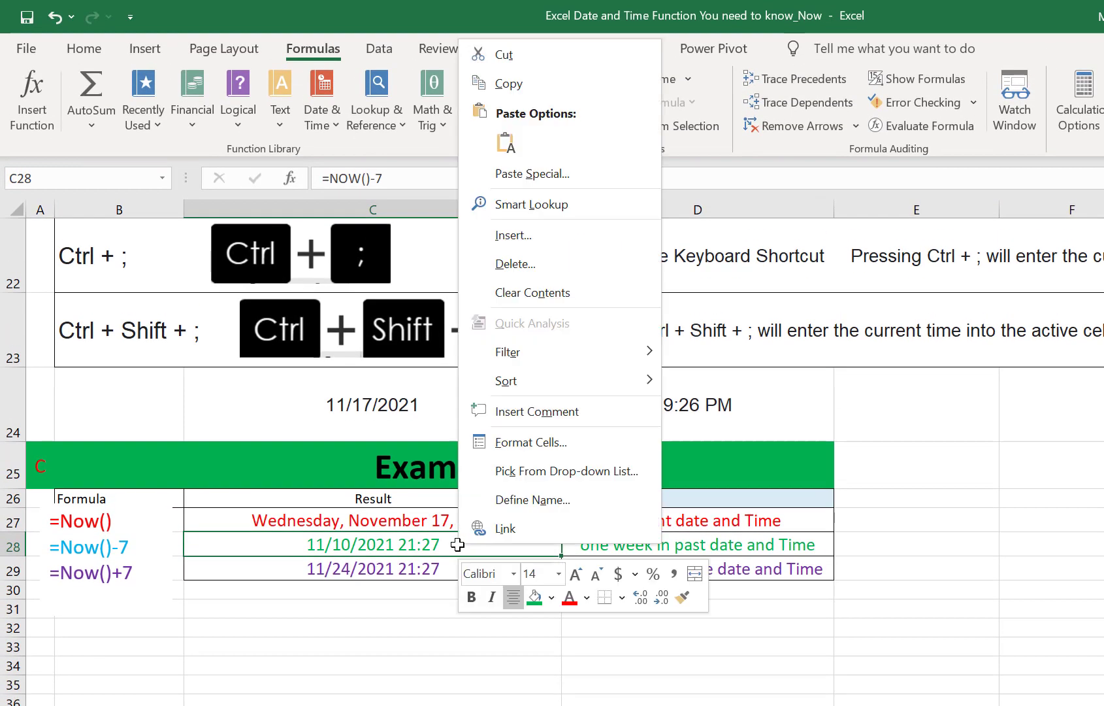
left_click(549, 443)
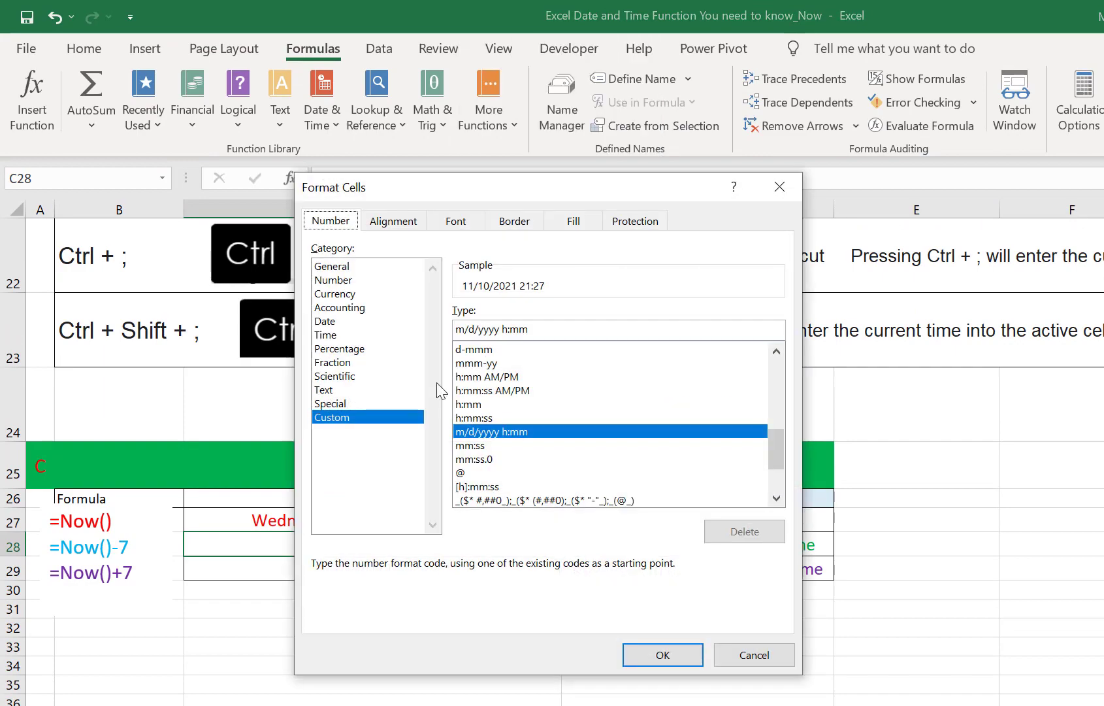
left_click(343, 321)
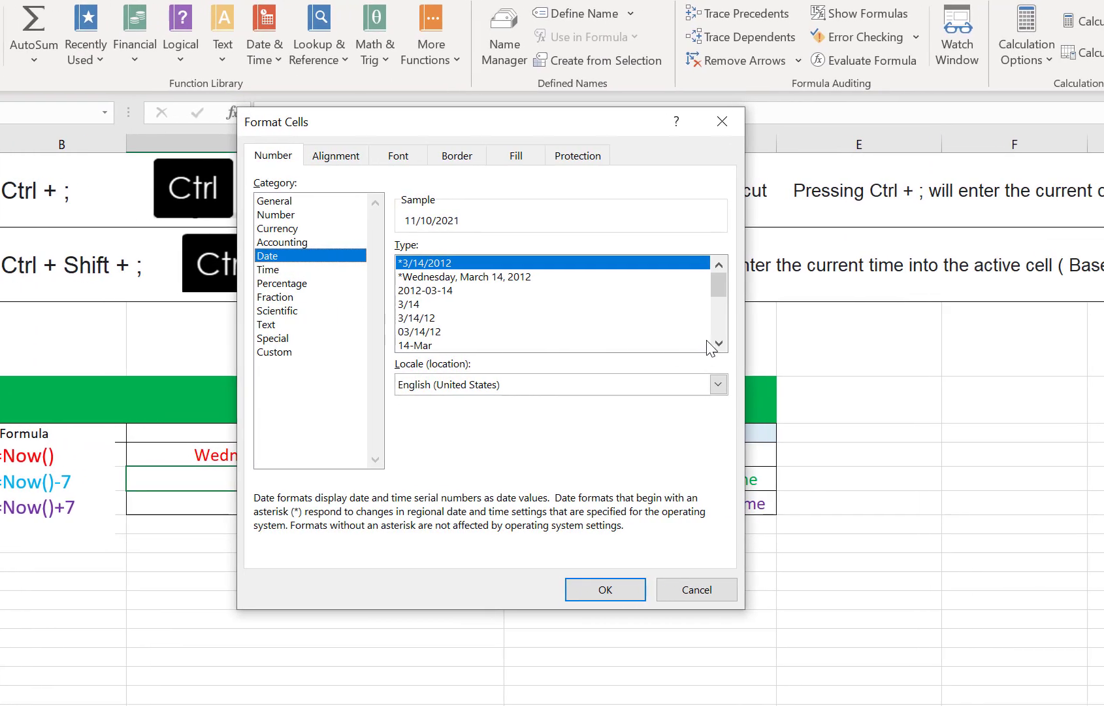
left_click(718, 343)
left_click(719, 343)
left_click(718, 343)
left_click(718, 343)
left_click(718, 343)
left_click(718, 343)
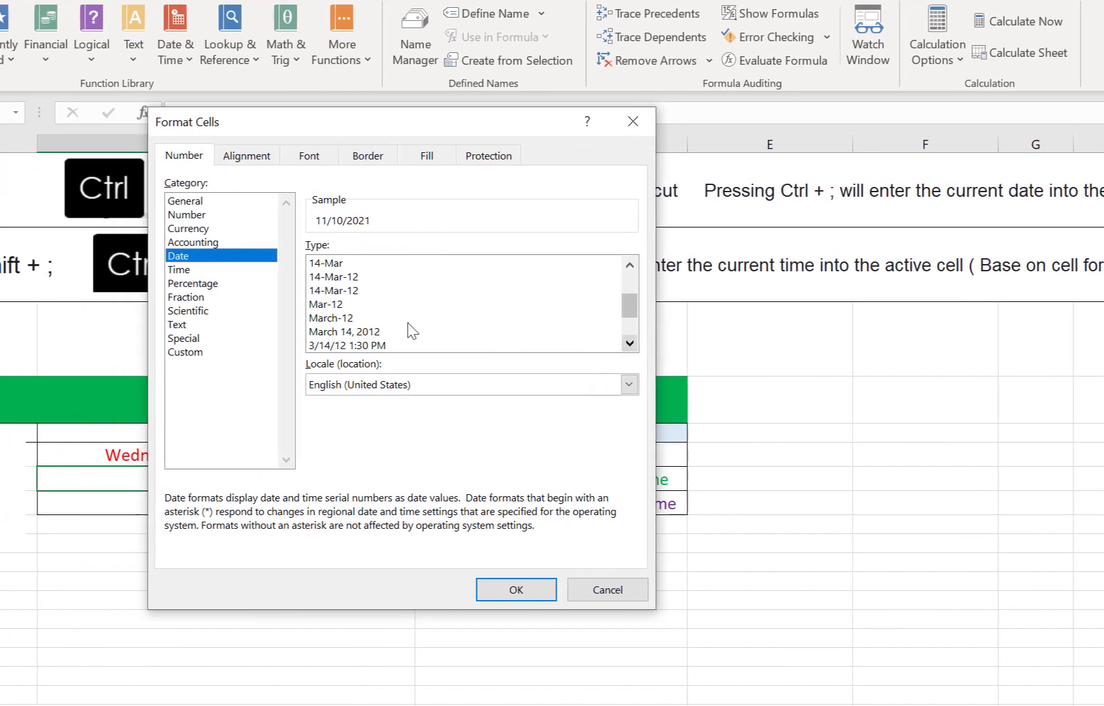
left_click(412, 332)
left_click(516, 589)
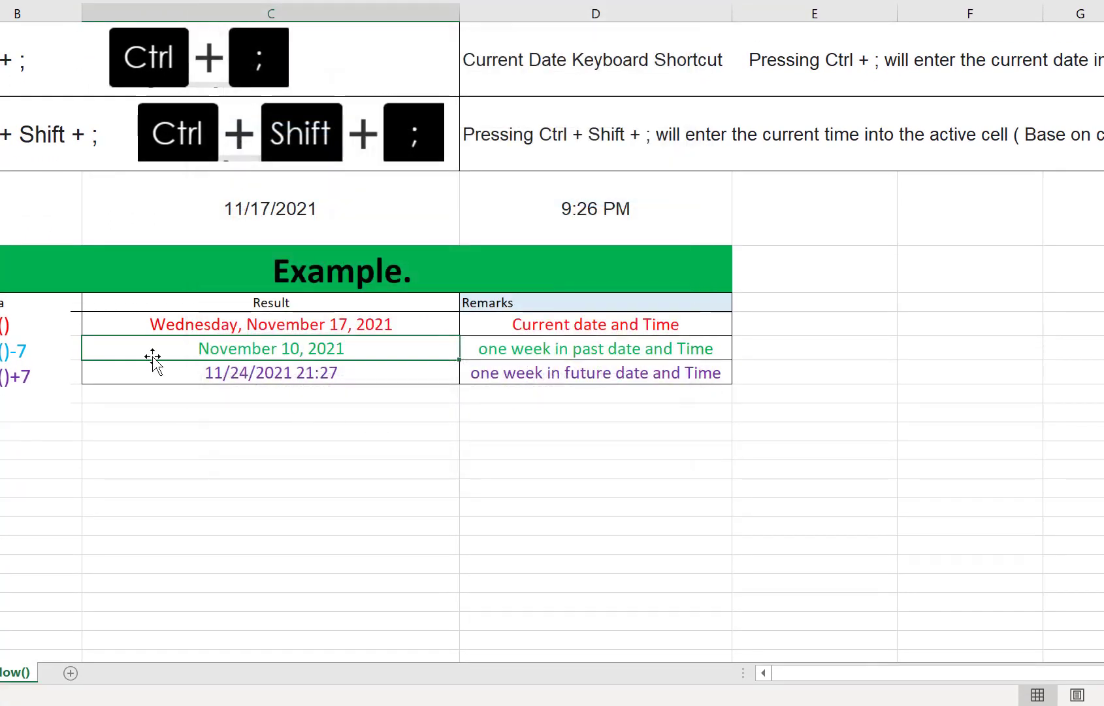
Apply the custom number format hh:mm to Result cell C29 so that it shows only the time.
left_click(363, 376)
right_click(378, 369)
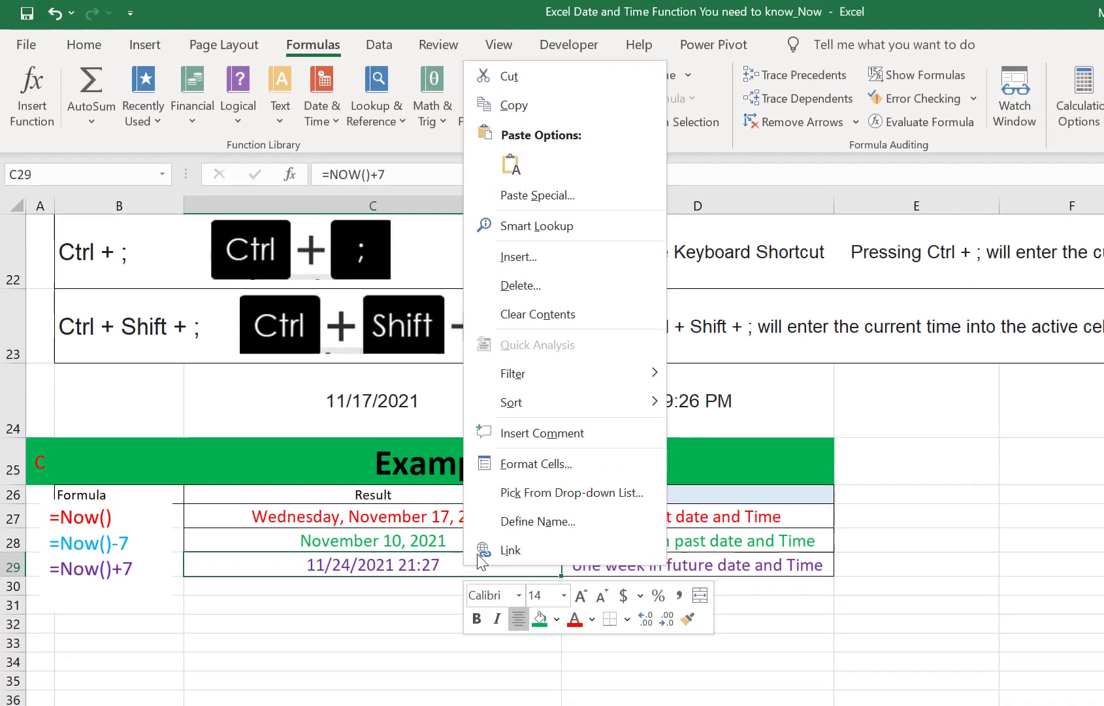
left_click(540, 463)
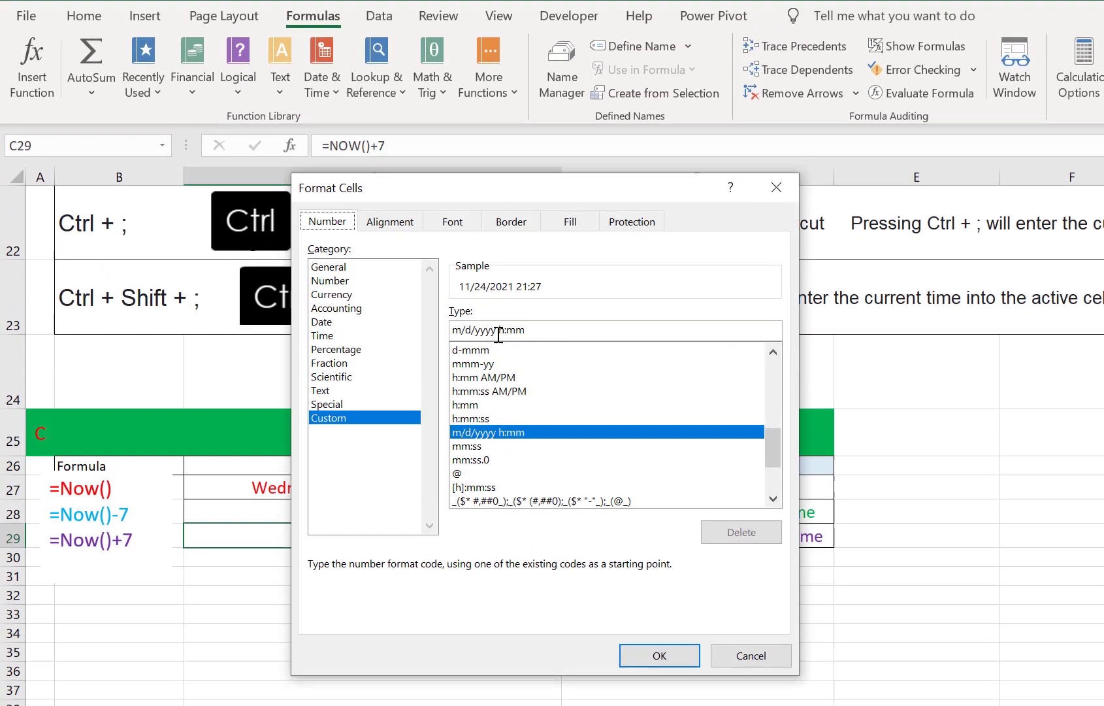
left_click_drag(498, 232, 325, 237)
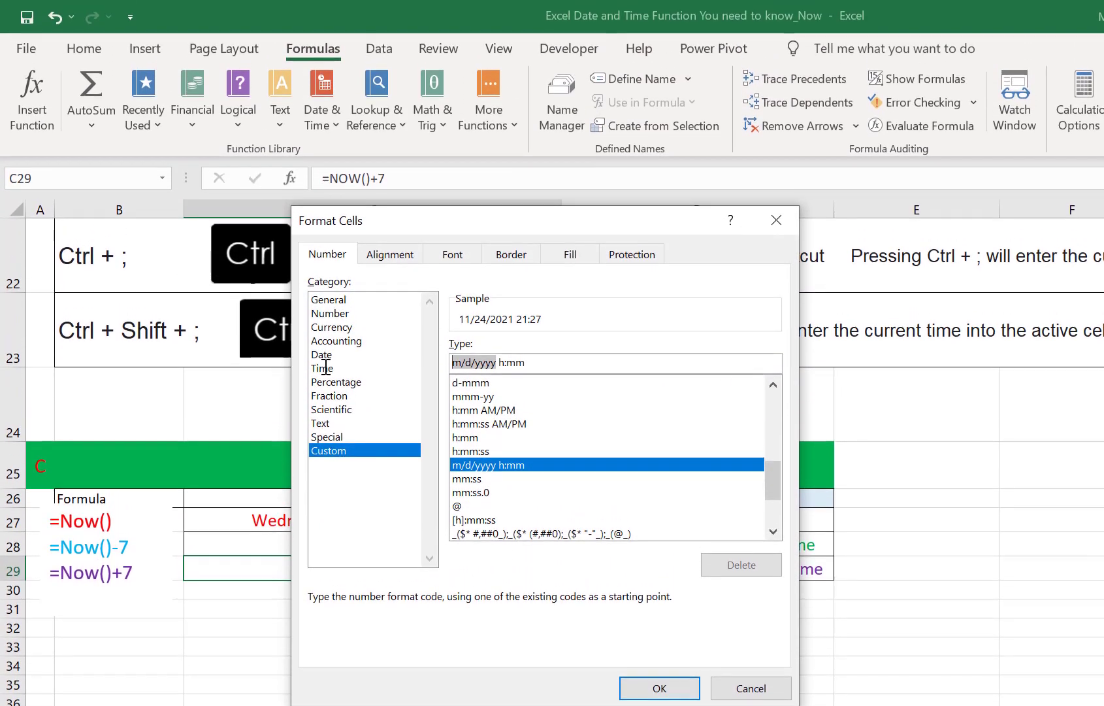
key("BackSpace")
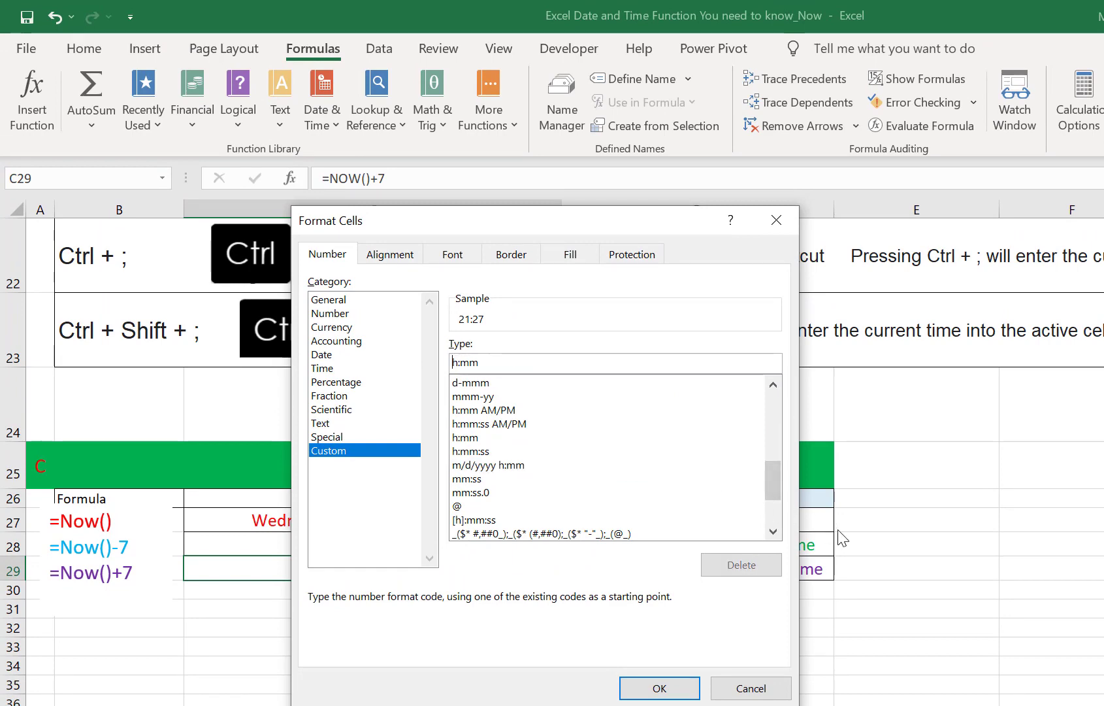
type("h")
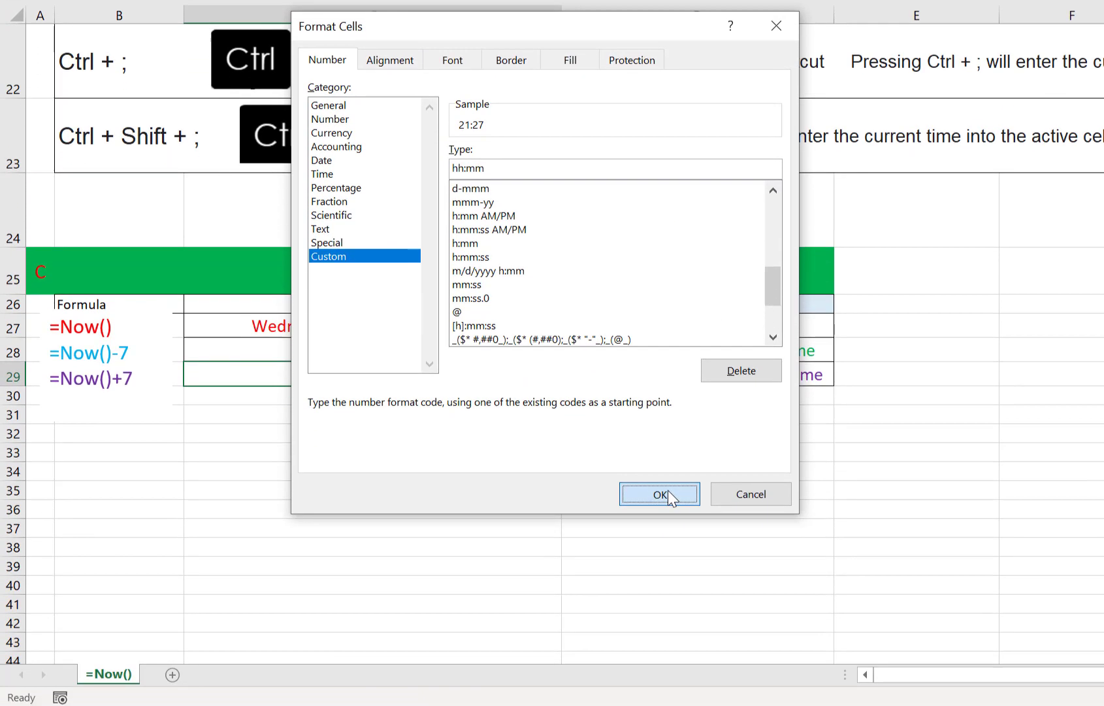
left_click(663, 689)
left_click(448, 477)
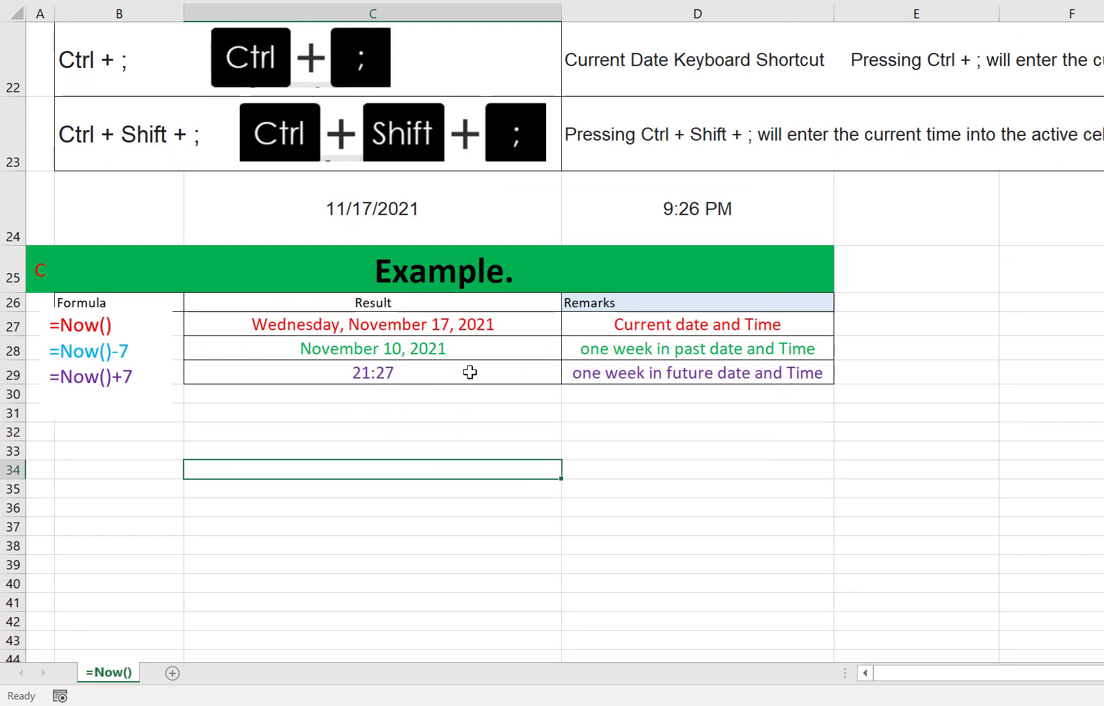
Review the formatted results in C27:C29, the sheet's NOW function notes and the list of Date & Time functions.
left_click_drag(419, 324, 417, 367)
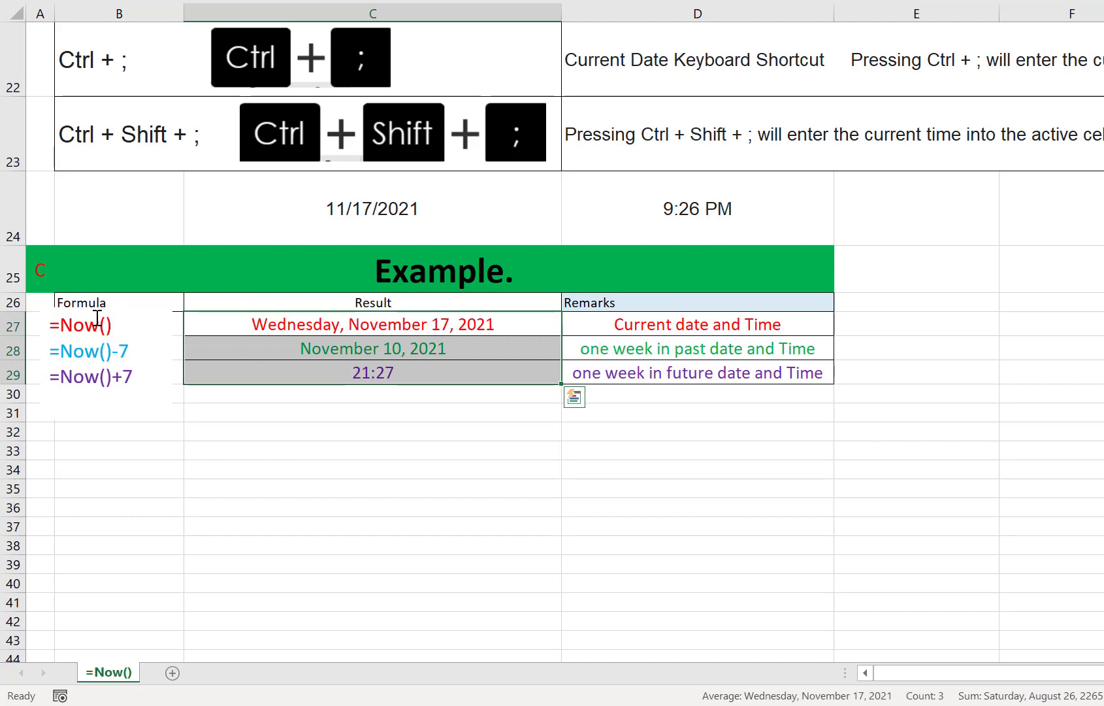
left_click(360, 405)
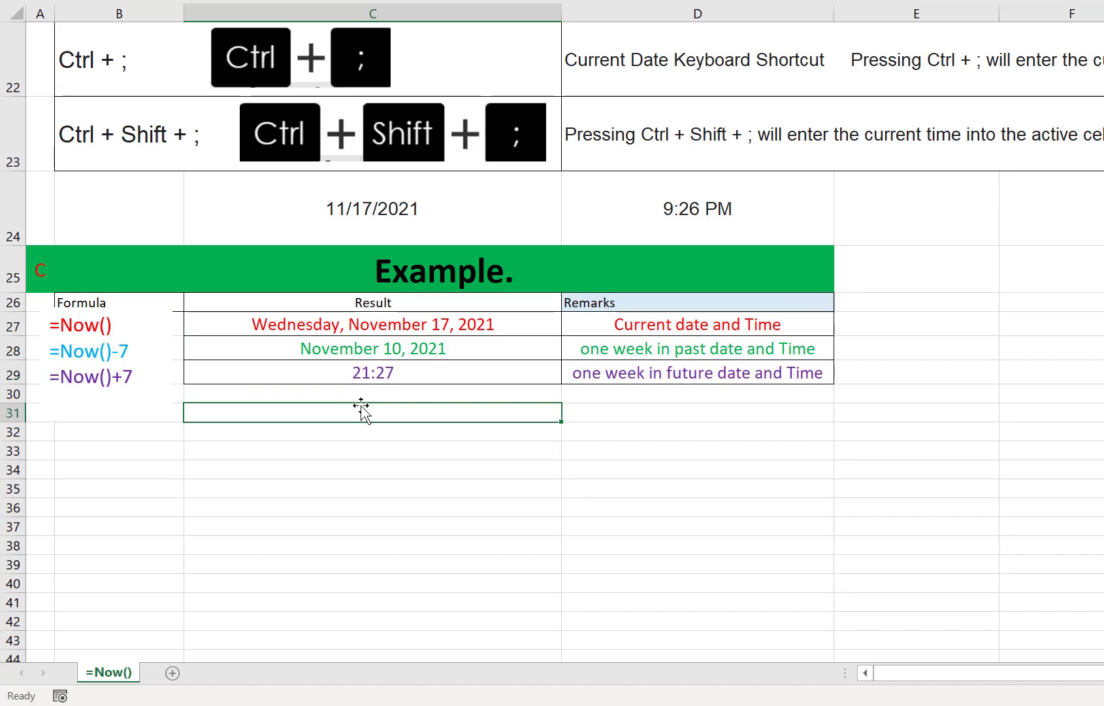
scroll(361, 405, "up", 2)
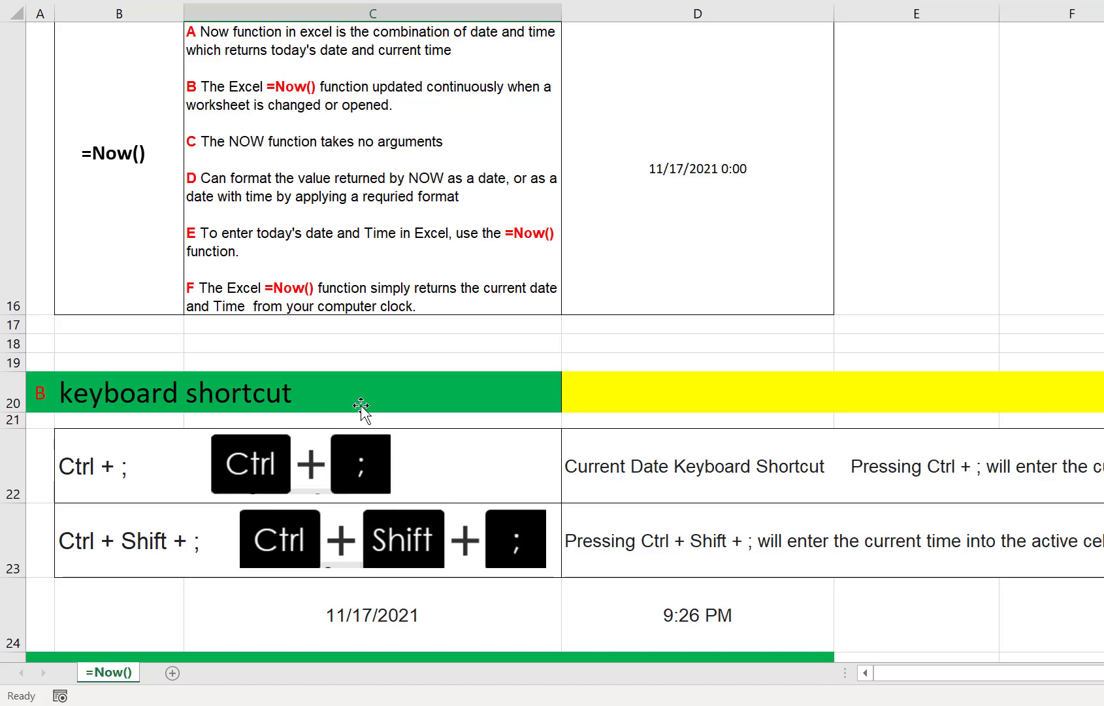
scroll(361, 405, "up", 5)
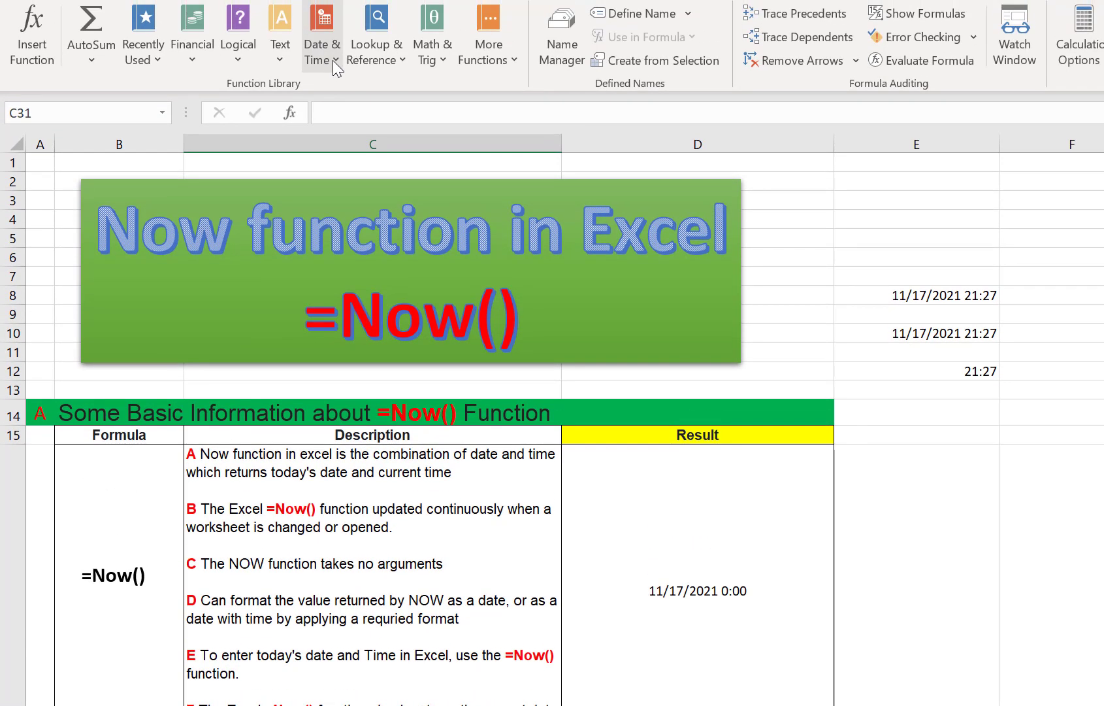
left_click(333, 41)
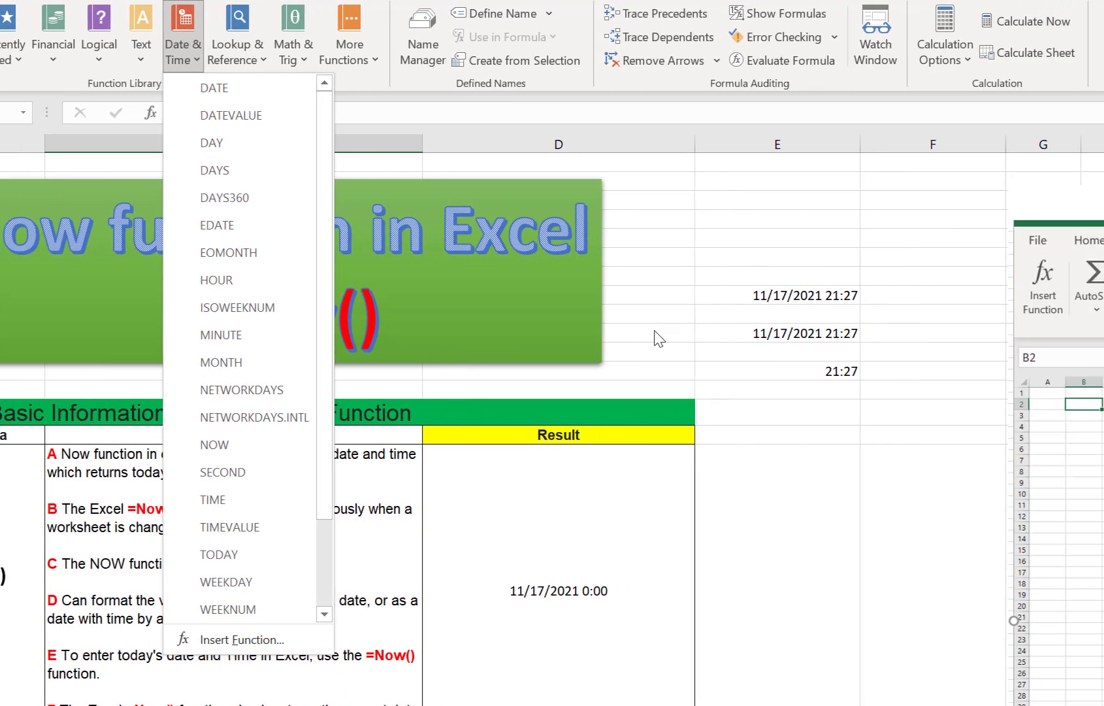
left_click(784, 332)
left_click(467, 387)
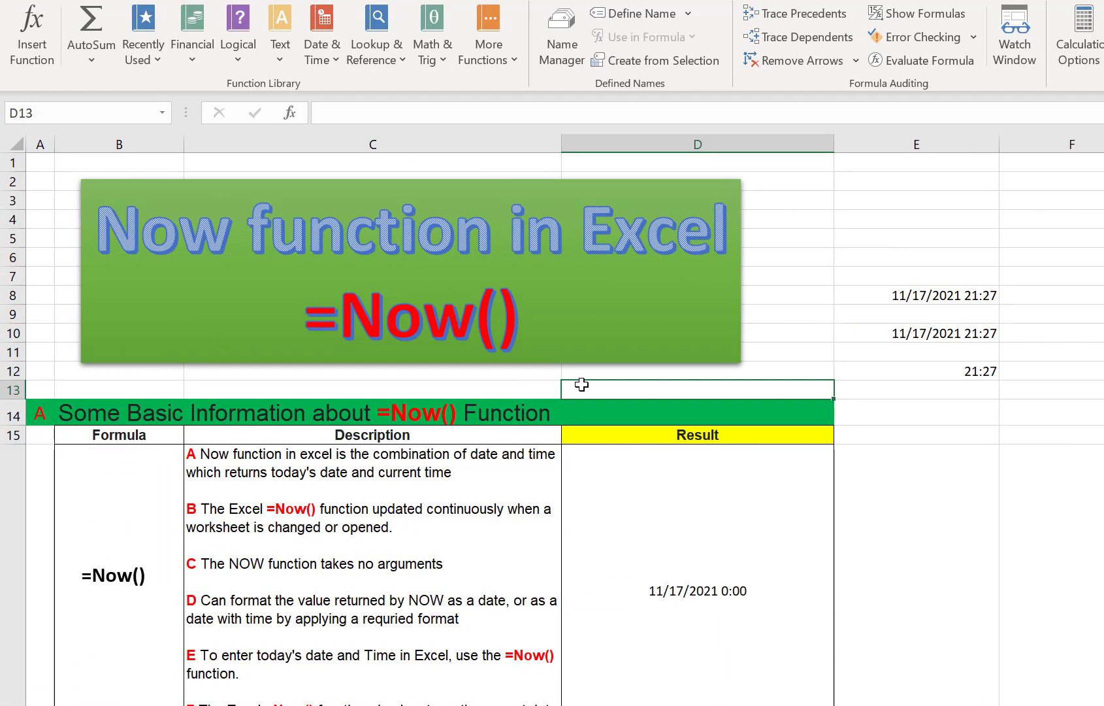
scroll(581, 384, "down", 3)
scroll(581, 384, "up", 3)
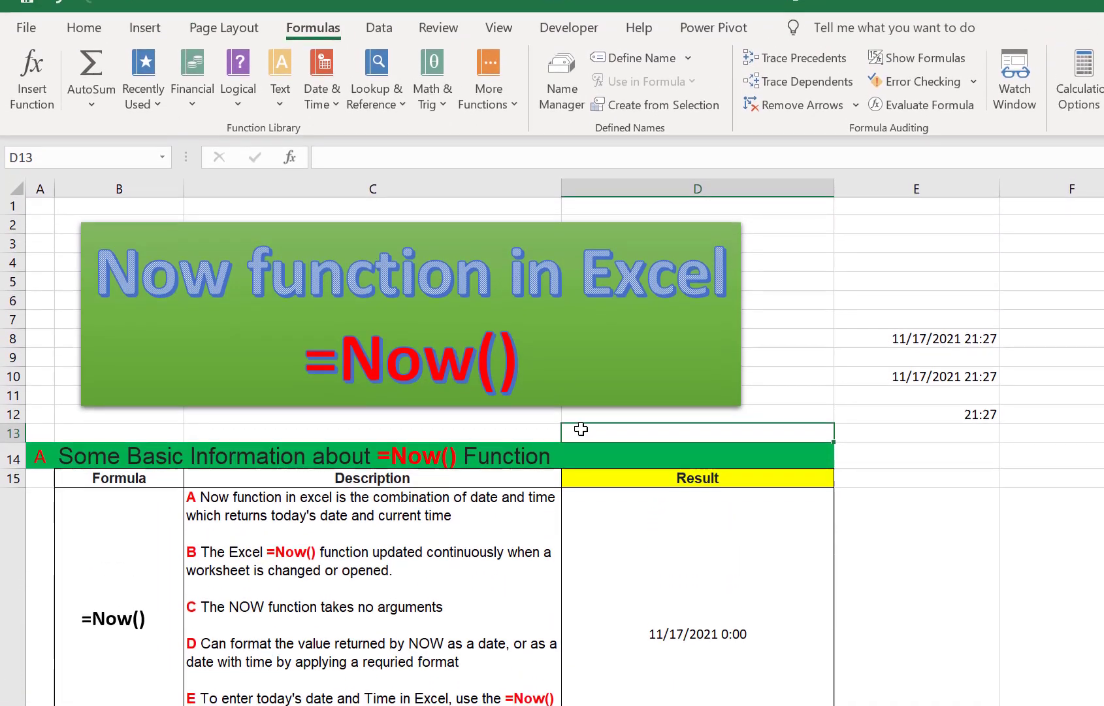